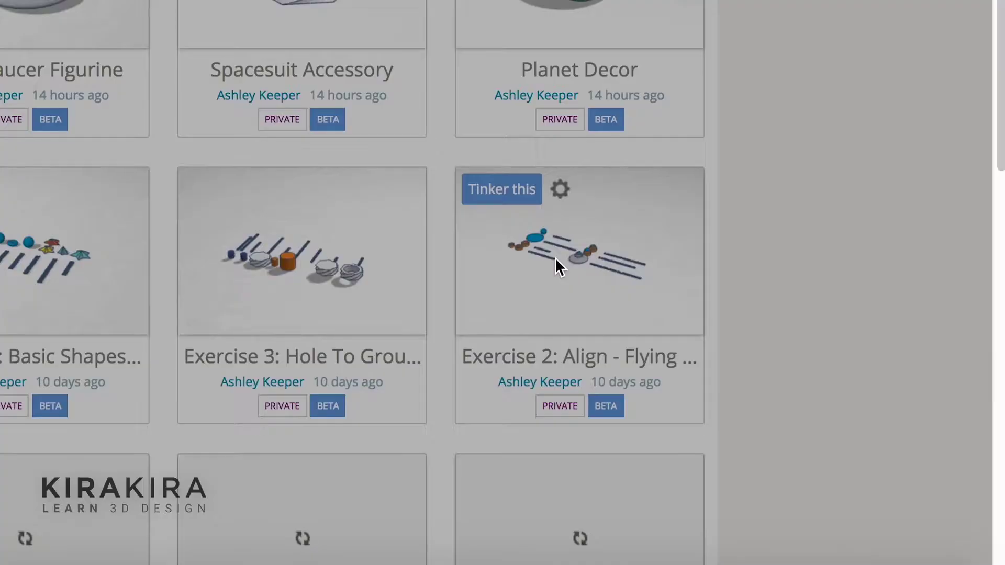
Open the 'Exercise 2: Align - Flying Saucer Figurine' design from the dashboard.
click(557, 266)
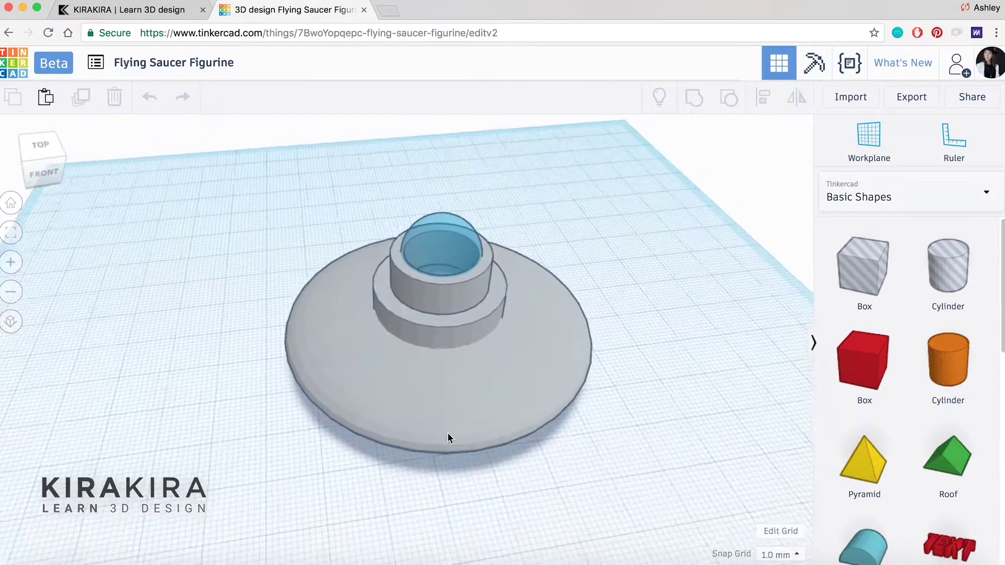
Orbit the finished flying saucer to view it from the side.
mouse_move(630, 432)
right_down()
mouse_move(432, 271)
mouse_move(418, 236)
mouse_move(467, 298)
mouse_move(536, 348)
mouse_move(626, 372)
mouse_move(682, 363)
right_up()
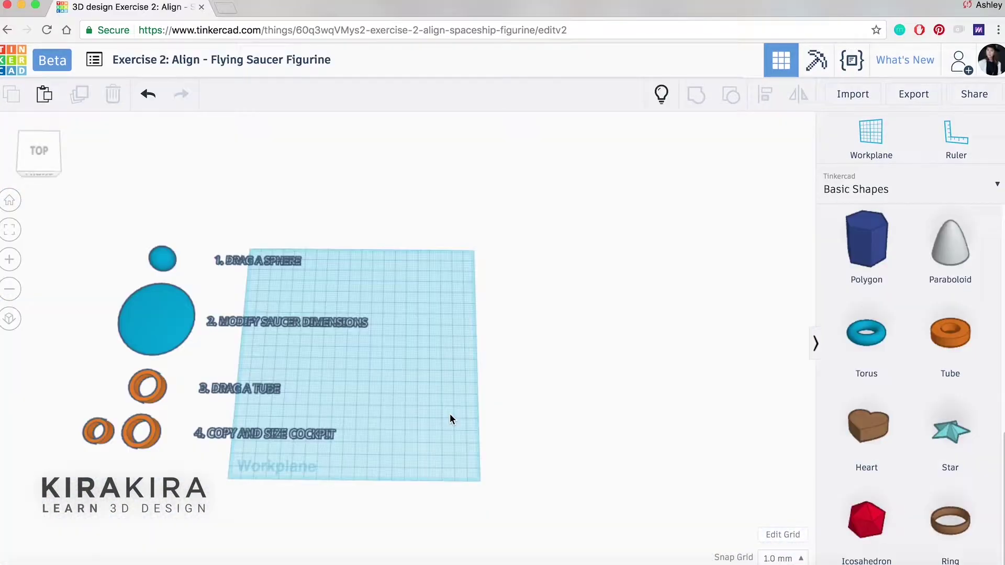
Drag a Sphere from Basic Shapes onto the workplane.
scroll(887, 381, up, 3)
scroll(888, 381, up, 3)
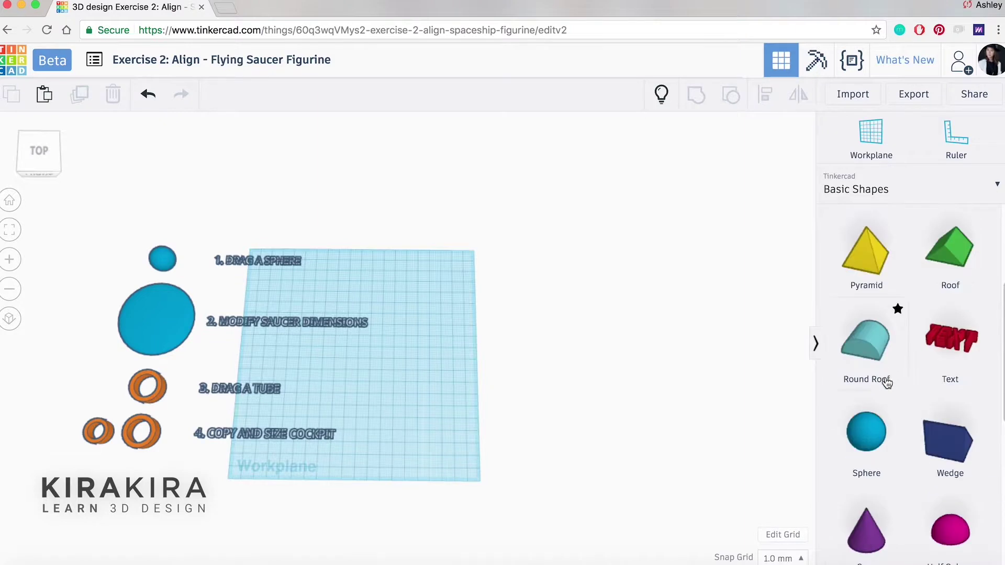
mouse_move(869, 429)
mouse_down()
mouse_move(503, 277)
mouse_move(475, 275)
mouse_up()
click(440, 354)
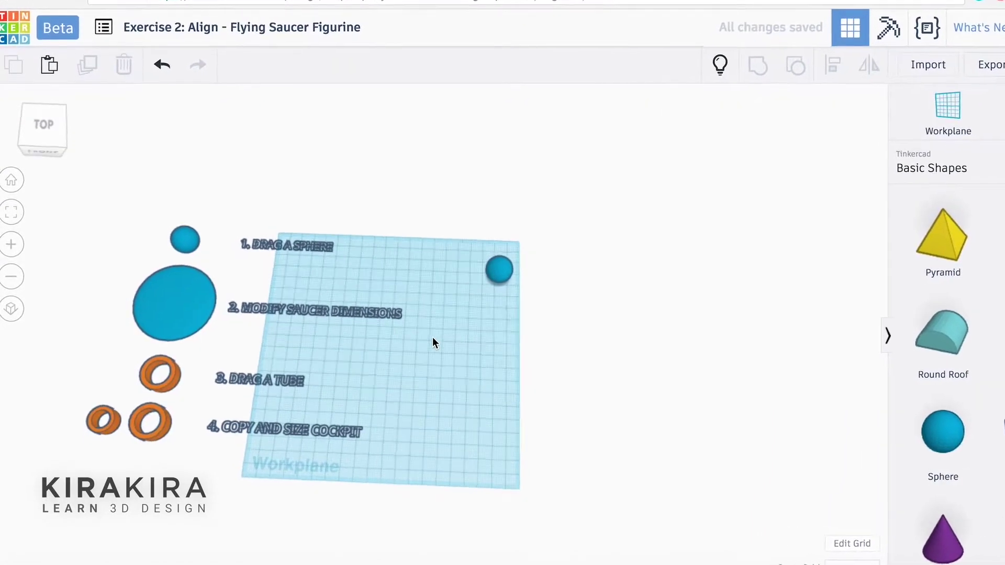
Inspect the sample saucer's dimensions, noting its 11 mm height.
right_drag(433, 337, 228, 275)
scroll(229, 275, up, 2)
click(98, 262)
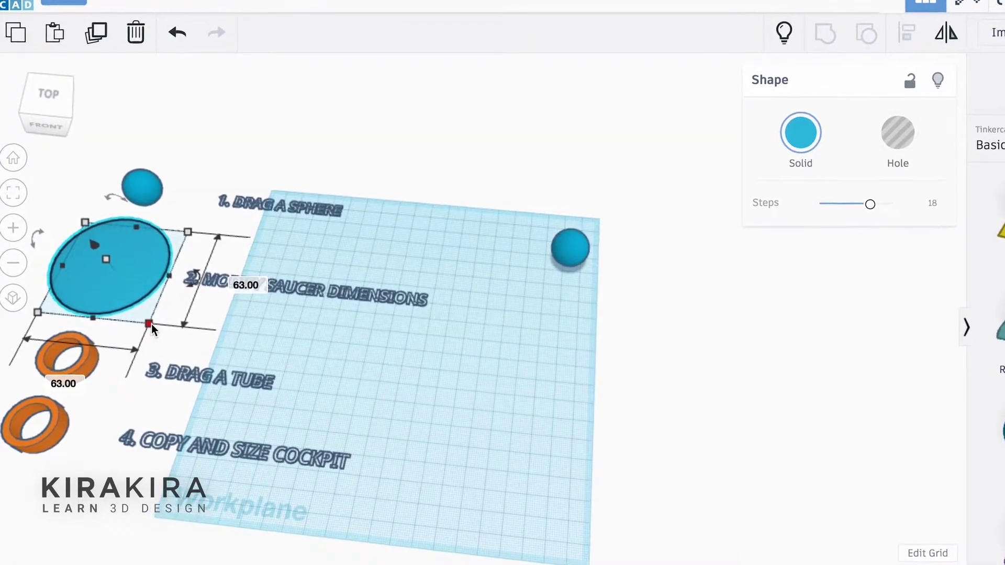
drag(108, 256, 112, 250)
click(602, 235)
mouse_move(633, 260)
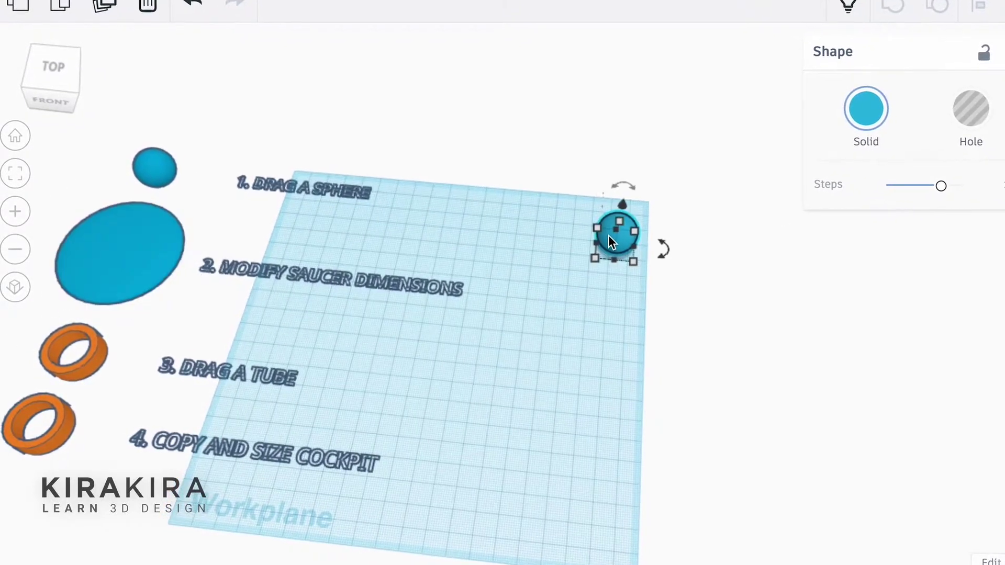
Resize the sphere to 63 mm wide, 63 mm long and 11 mm tall.
click(624, 328)
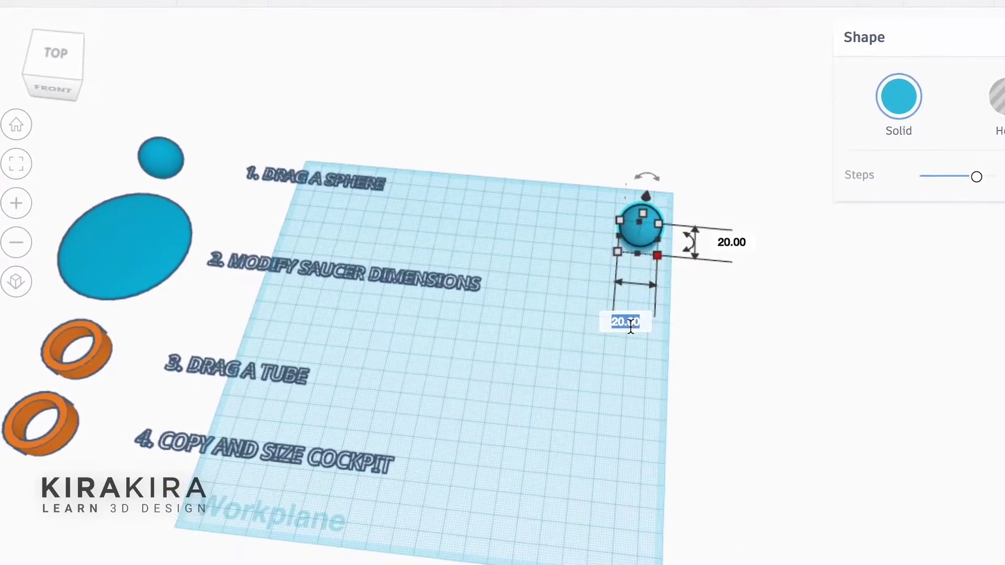
text(63)
key(Return)
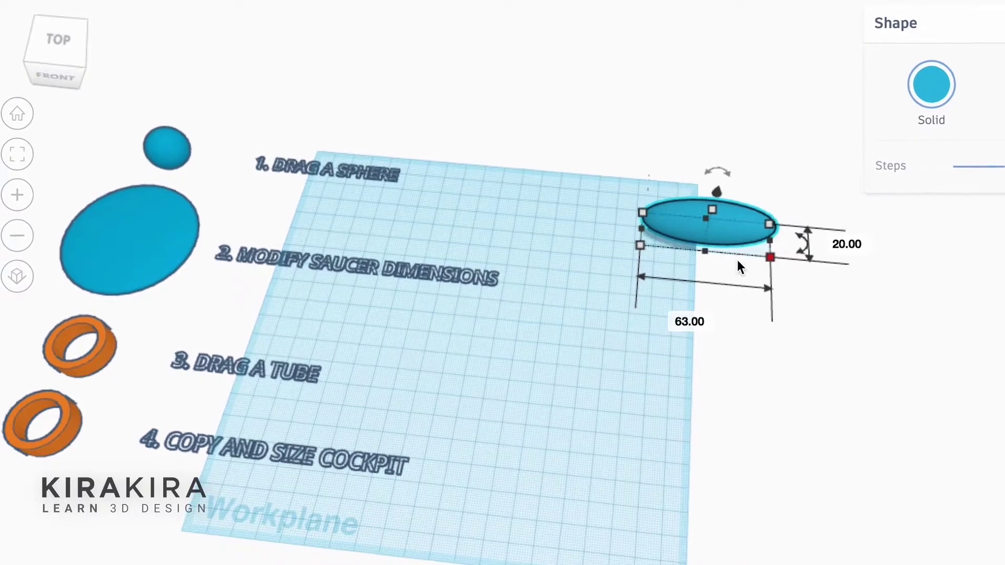
click(868, 243)
text(63)
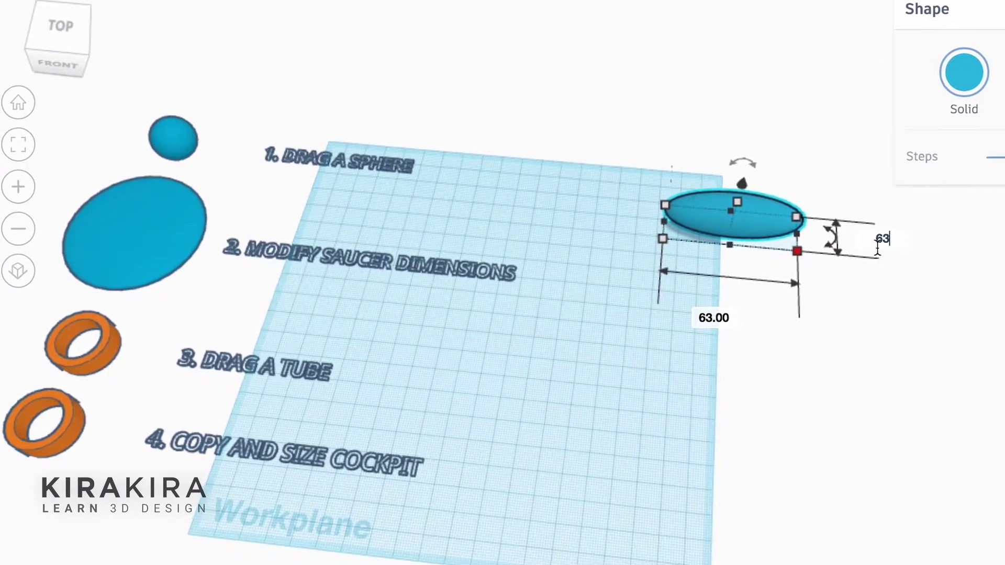
key(Return)
click(833, 250)
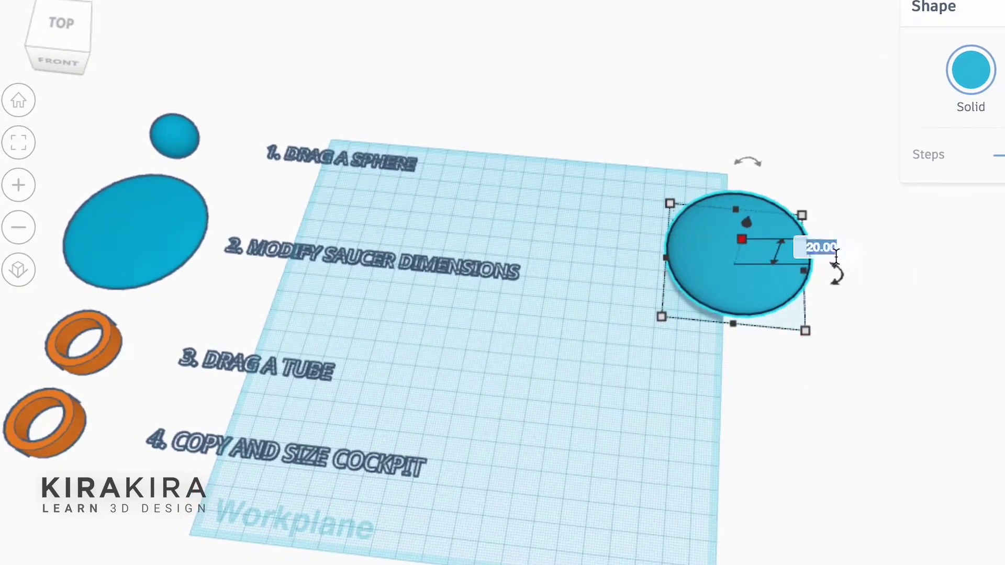
key(Return)
scroll(914, 387, down, 2)
scroll(919, 460, down, 3)
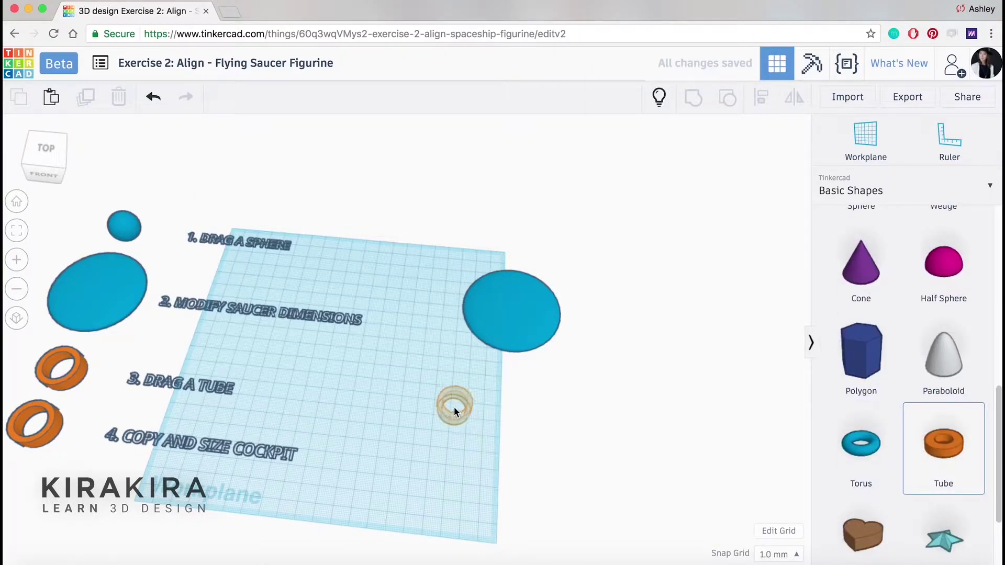
Place a tube and set its footprint to 26 x 26 mm, matching the sample cockpit tube.
drag(454, 407, 454, 400)
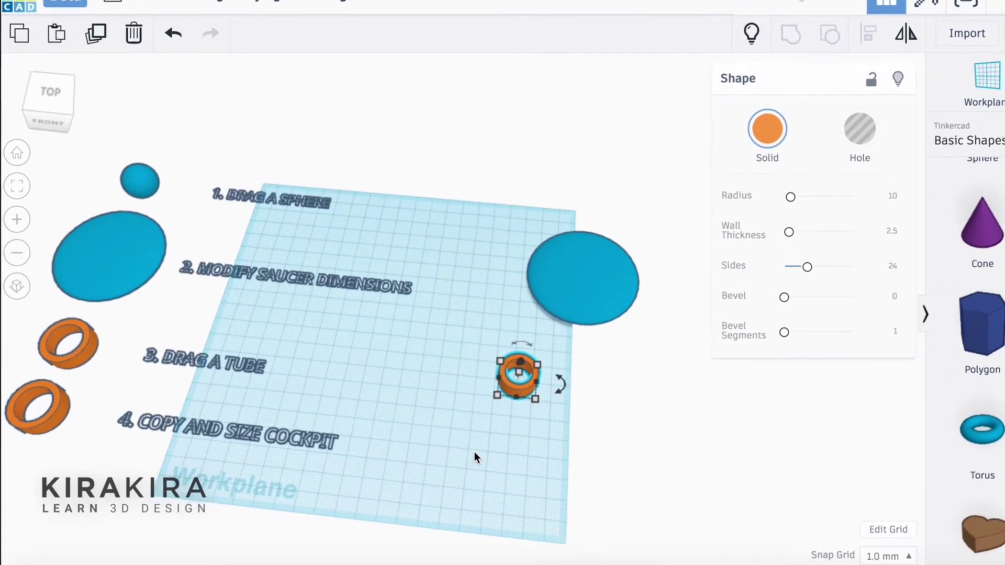
click(96, 324)
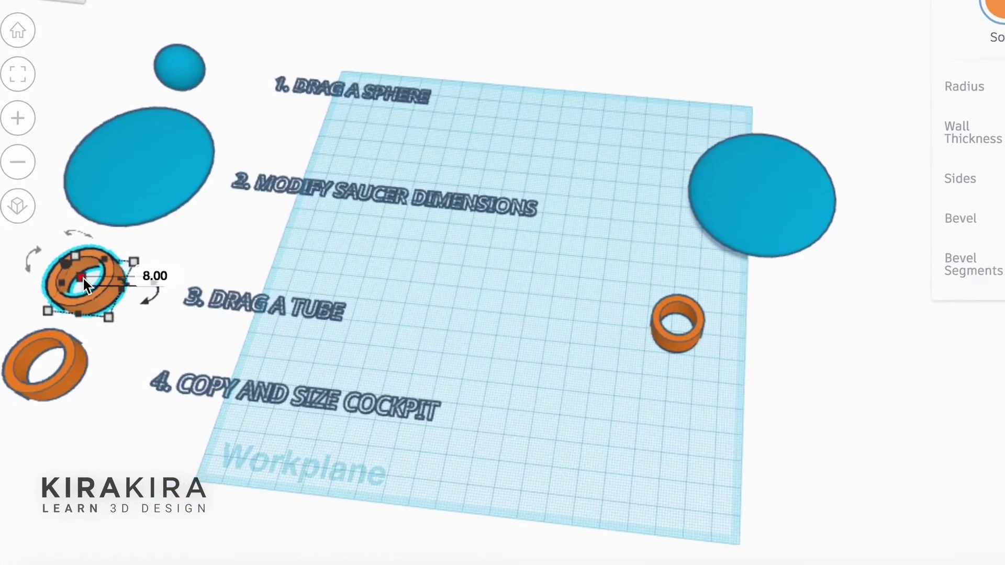
click(703, 343)
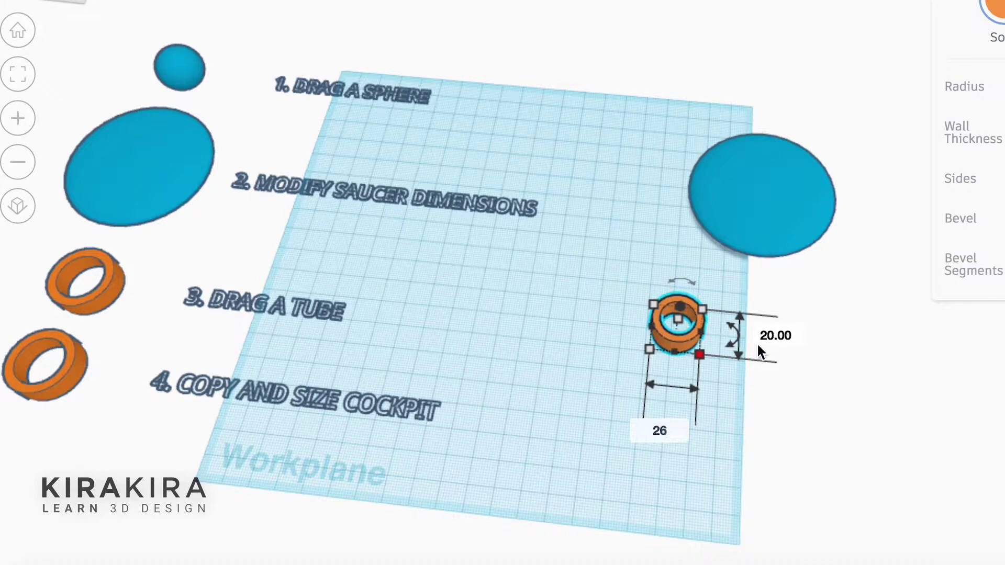
click(775, 335)
text(26)
key(Return)
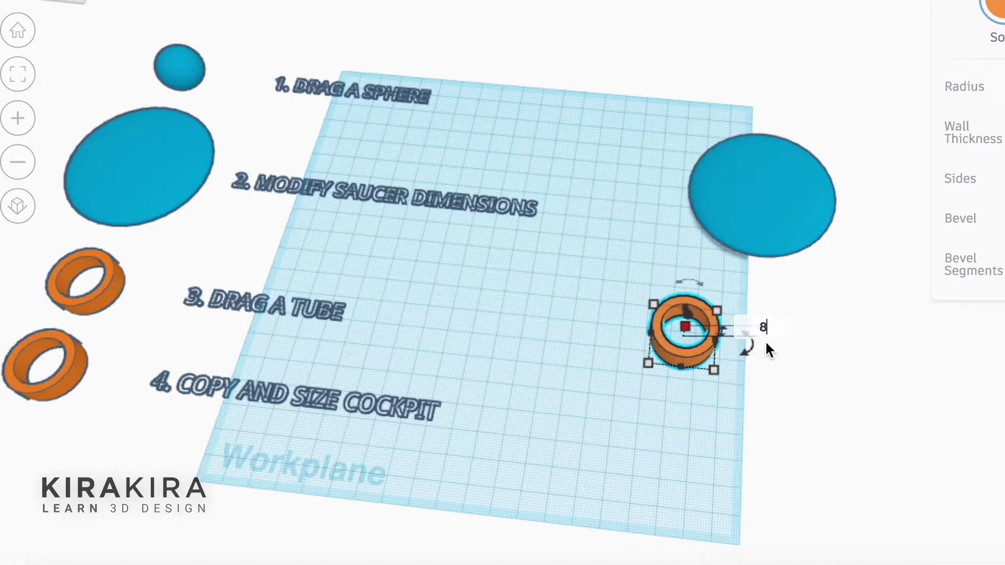
Duplicate the tube with copy and paste.
click(677, 420)
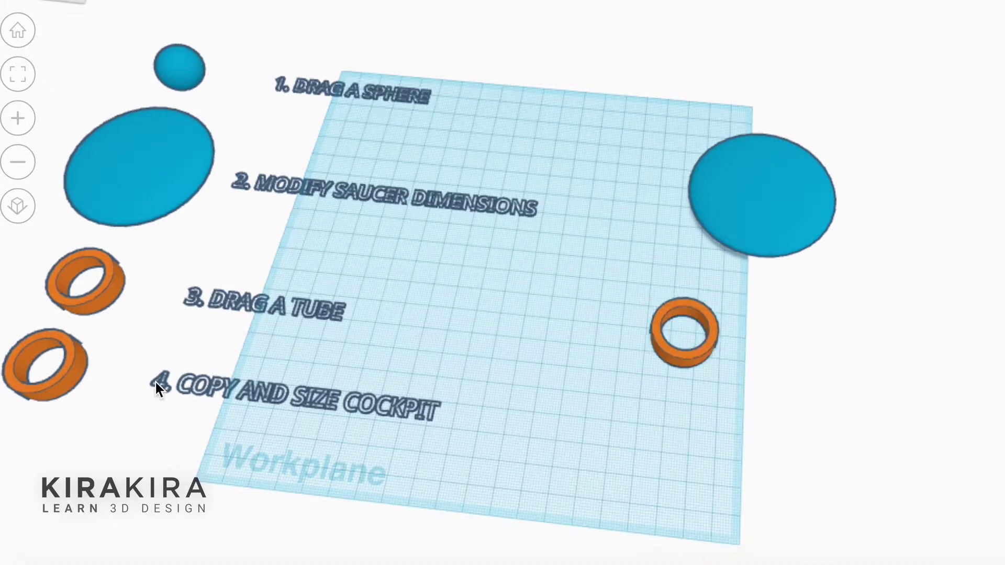
click(674, 354)
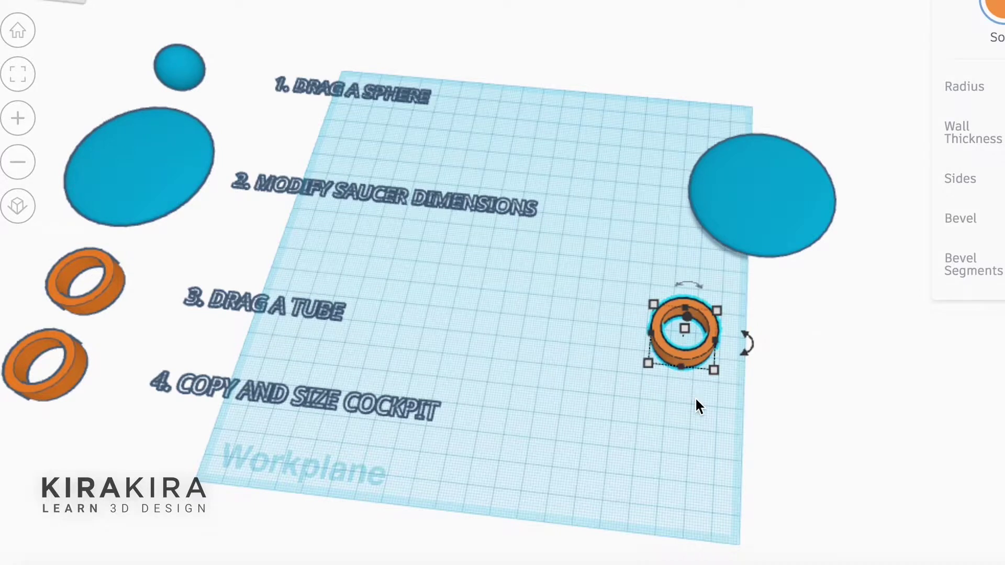
key(ctrl+c)
key(ctrl+v)
Move the copied tube below the original and compare it with the sample tube.
drag(728, 360, 720, 451)
click(55, 433)
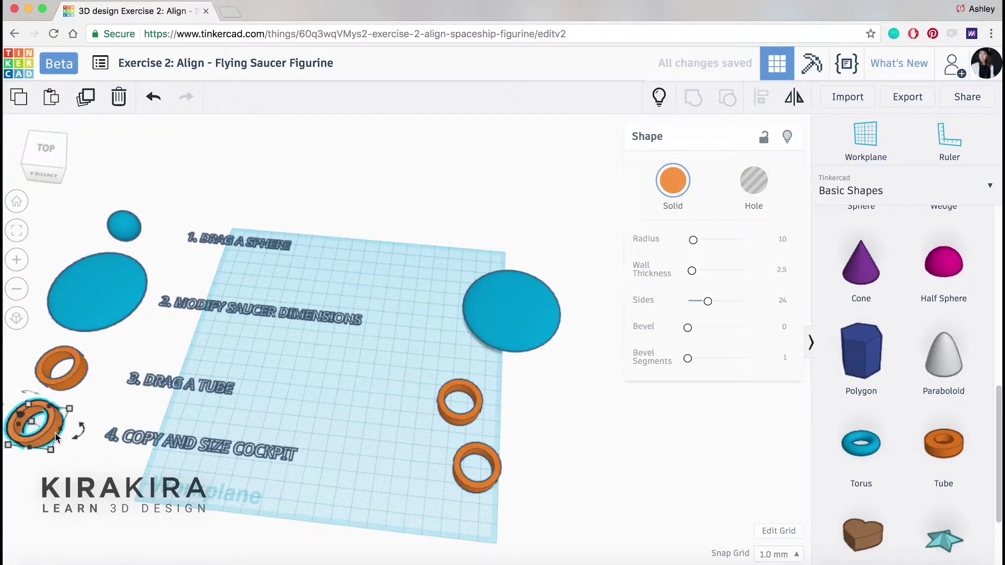
scroll(235, 452, down, 3)
scroll(235, 451, down, 2)
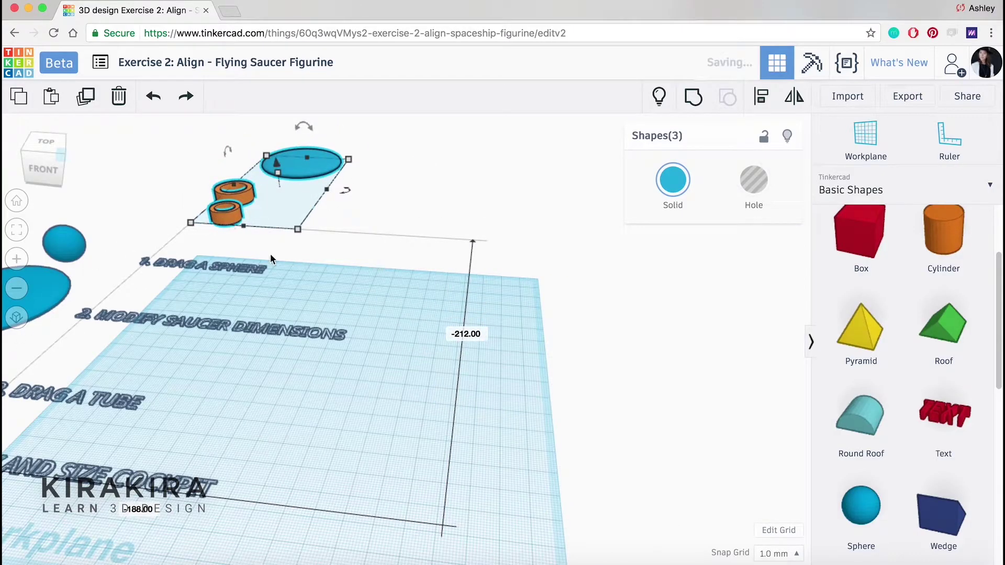
click(418, 413)
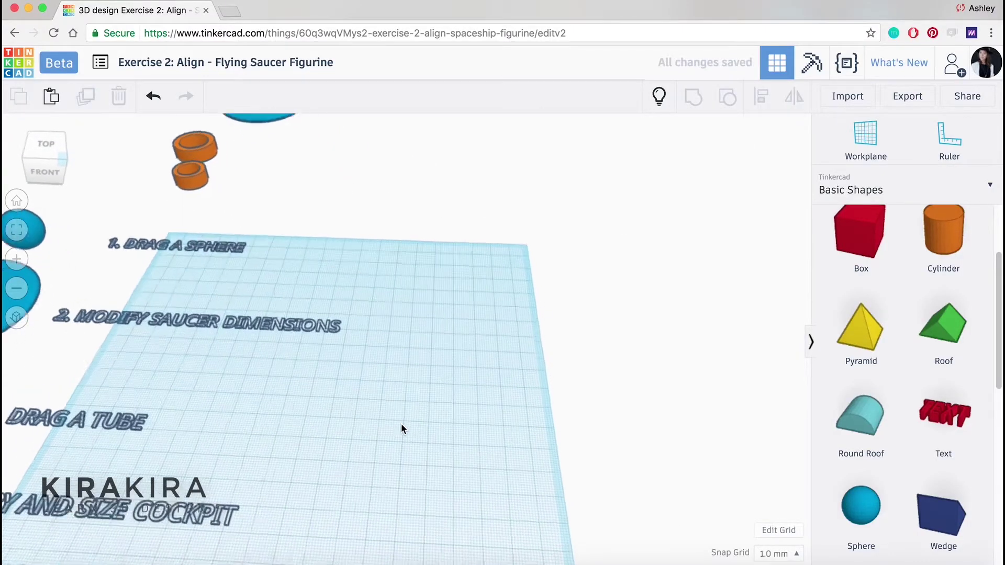
Hide the earlier example shapes and step labels.
key(f)
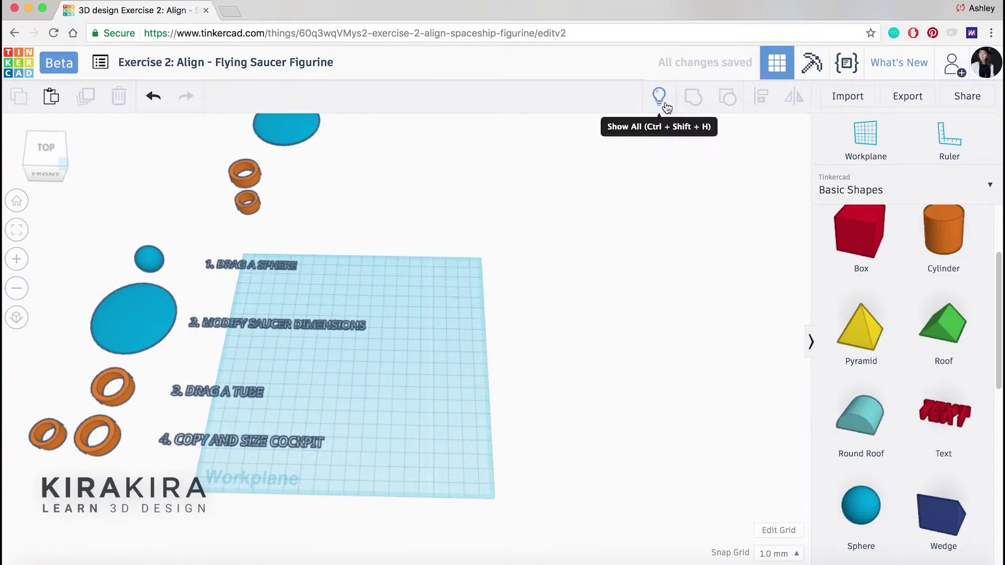
click(666, 110)
drag(45, 474, 45, 476)
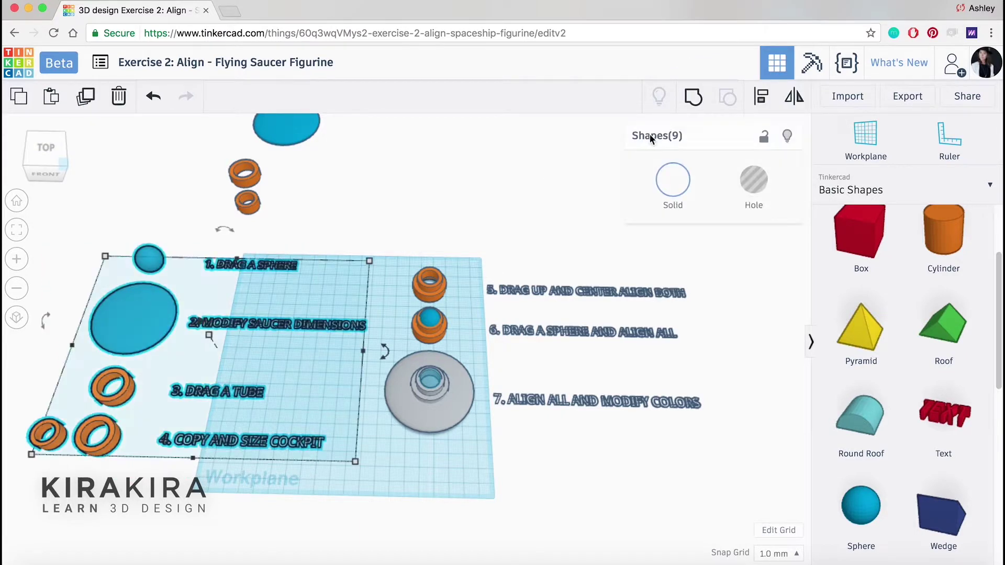
click(787, 136)
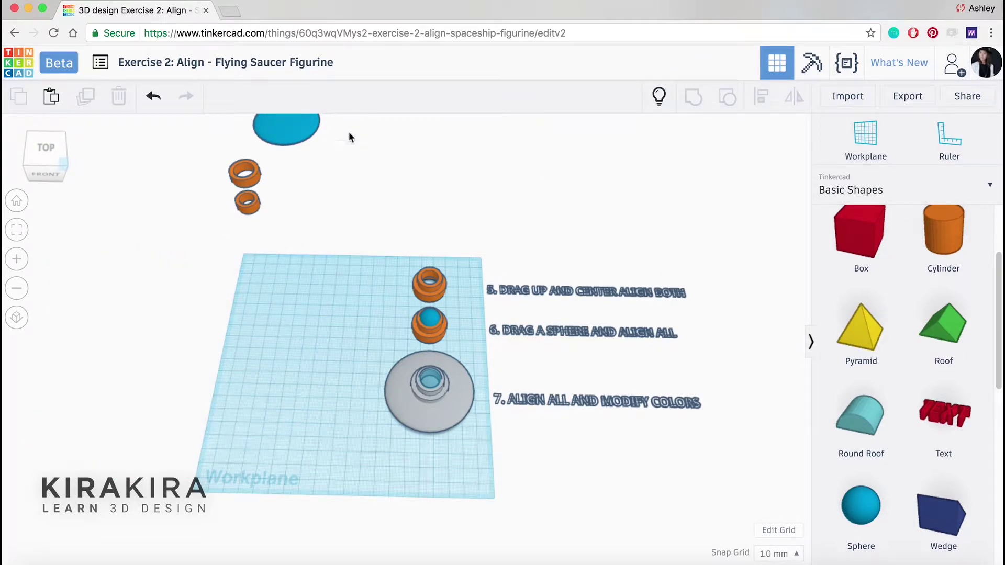
Move the sphere and both tubes together down onto the workplane.
drag(215, 194, 245, 213)
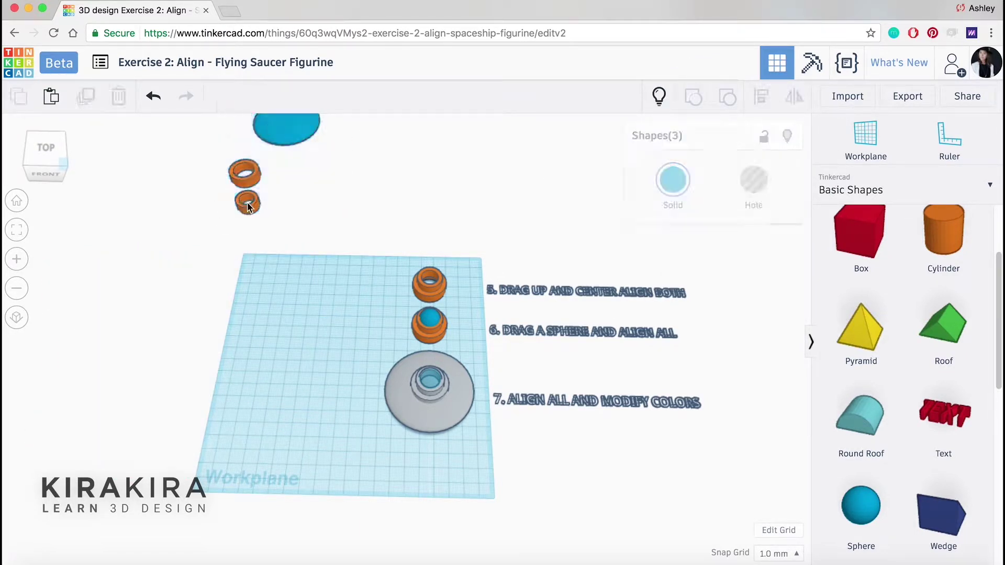
right_drag(241, 210, 256, 200)
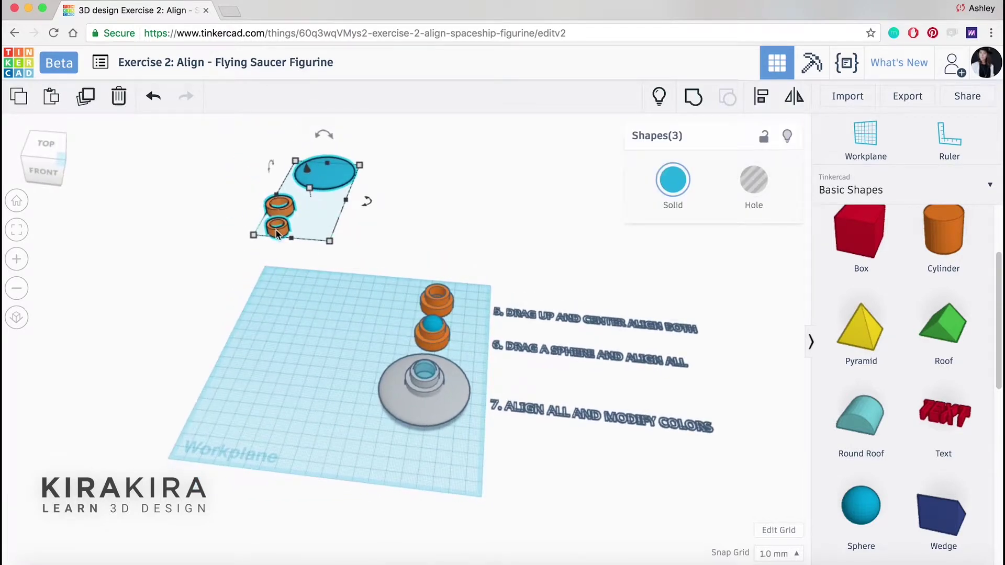
drag(256, 199, 260, 418)
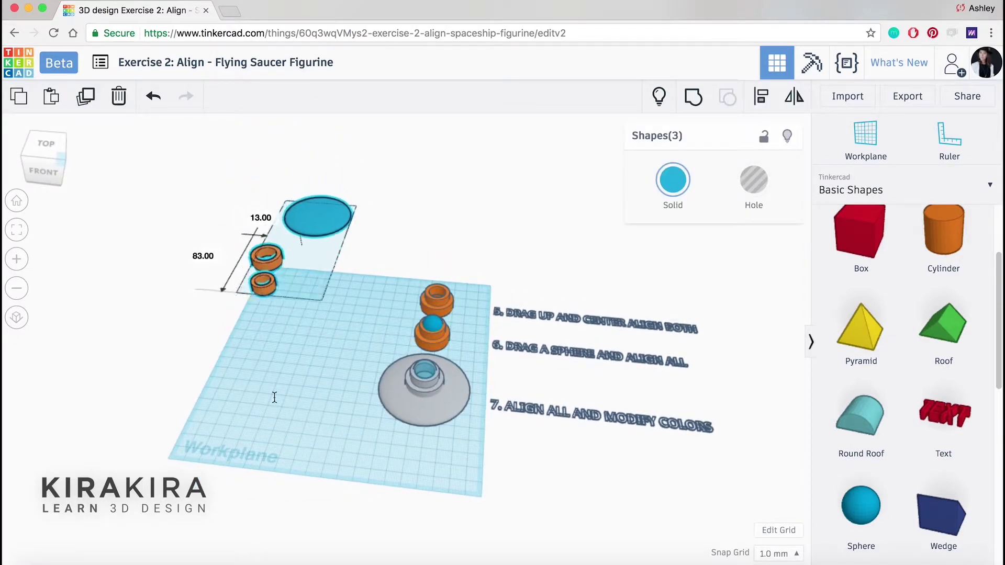
click(343, 464)
right_drag(344, 465, 350, 505)
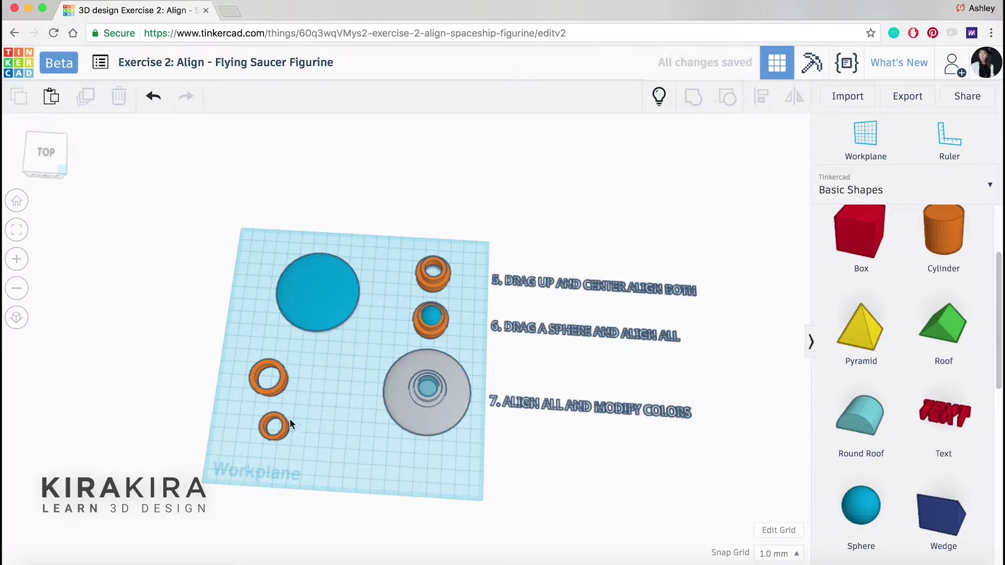
right_drag(291, 419, 284, 450)
Move the smaller orange tube on top of the larger one.
click(282, 436)
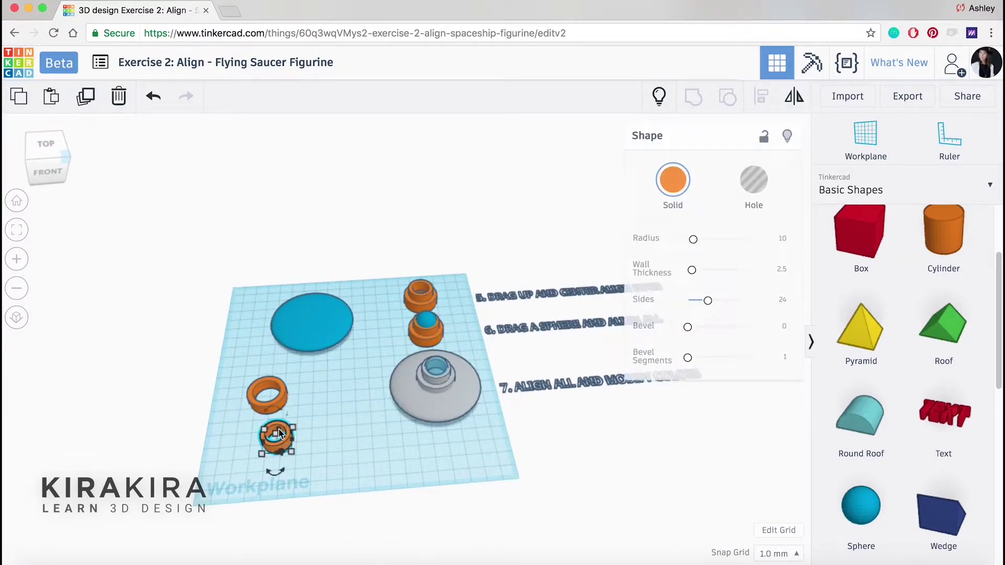
scroll(284, 435, up, 2)
scroll(286, 423, up, 2)
scroll(286, 423, up, 2)
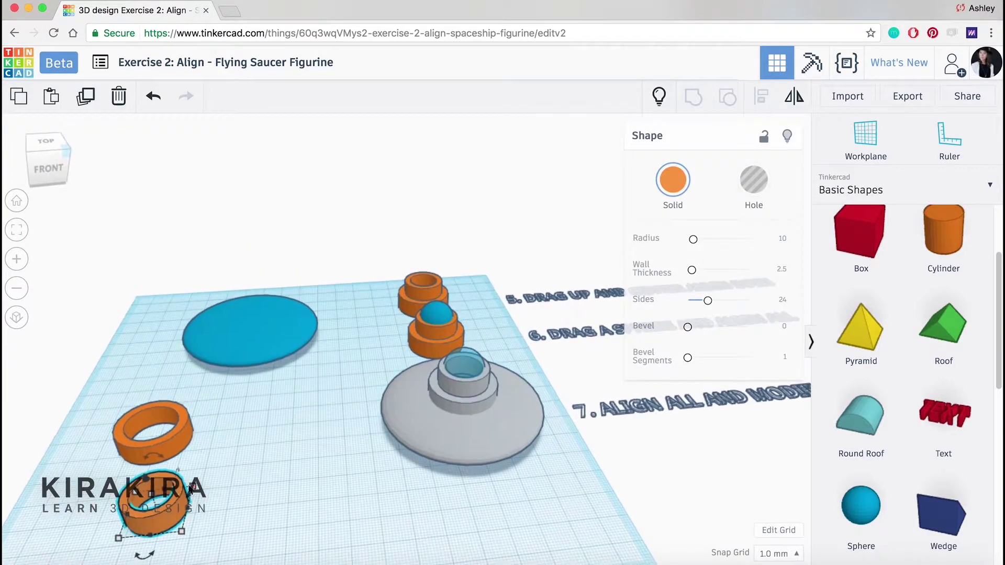
mouse_move(147, 482)
mouse_down()
mouse_move(143, 399)
mouse_move(153, 419)
mouse_up()
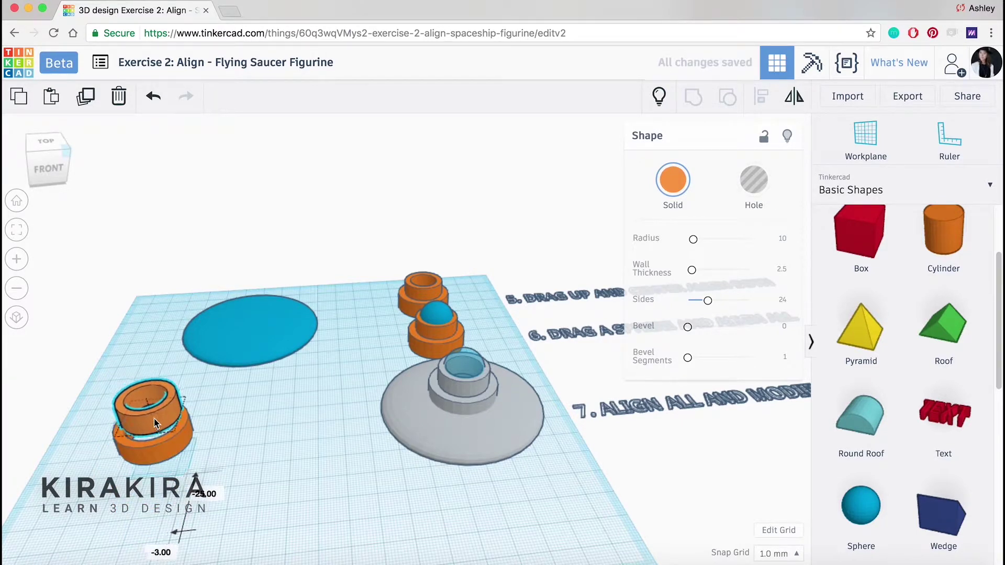
right_drag(244, 459, 198, 467)
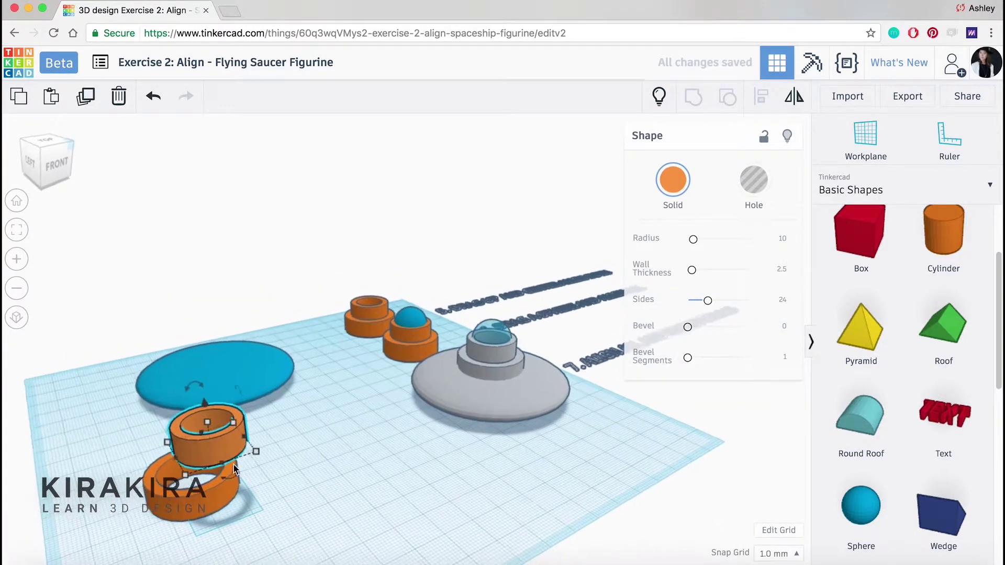
Center-align the two tubes and lower the upper tube onto the larger one.
key(Left)
key(Left)
key(Left)
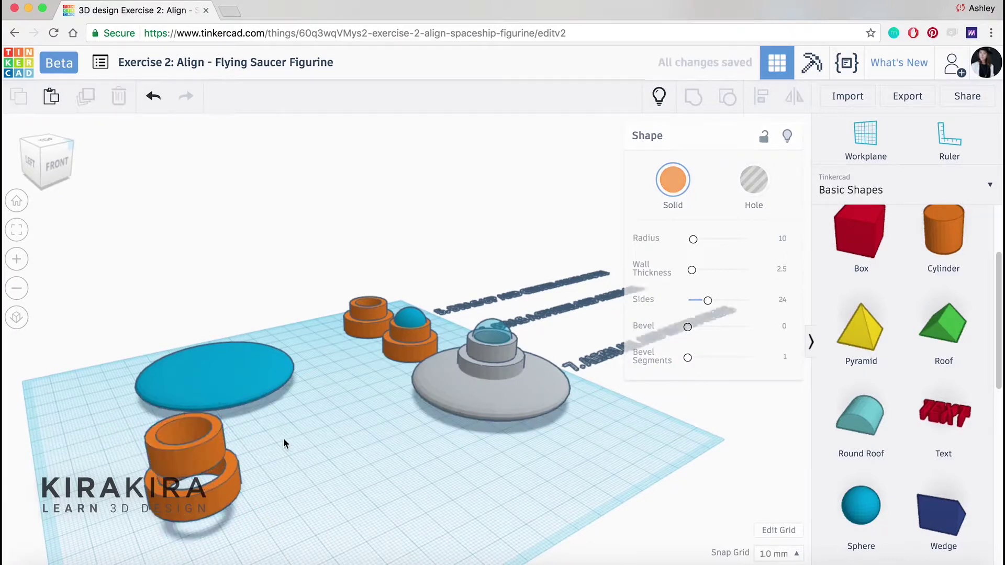
shift+click(205, 482)
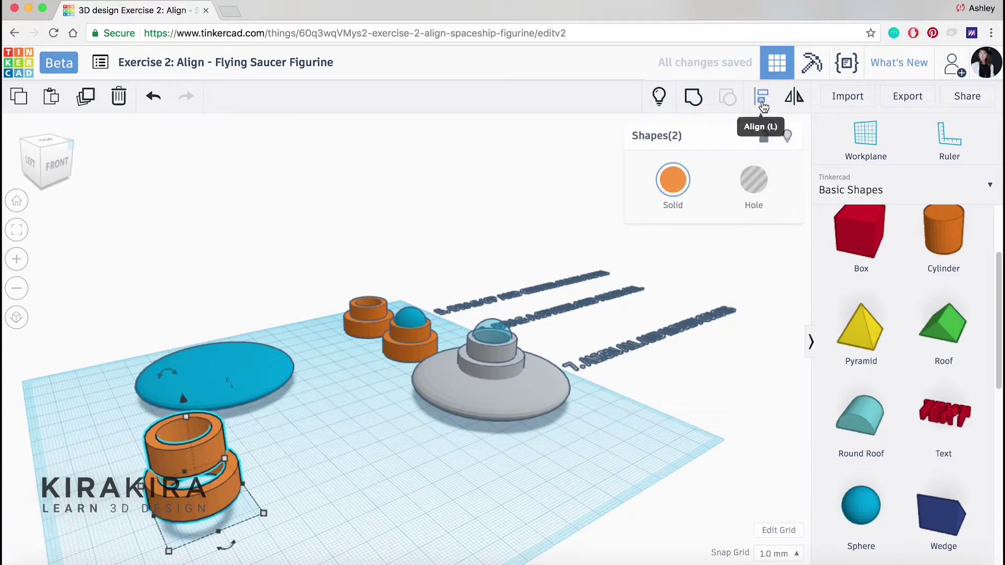
click(761, 96)
click(128, 528)
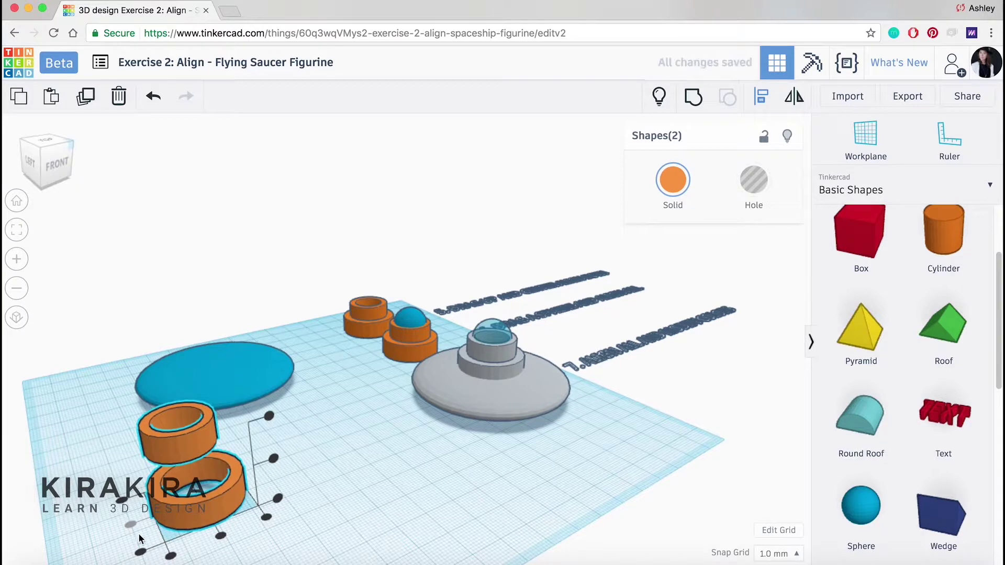
click(304, 469)
click(206, 442)
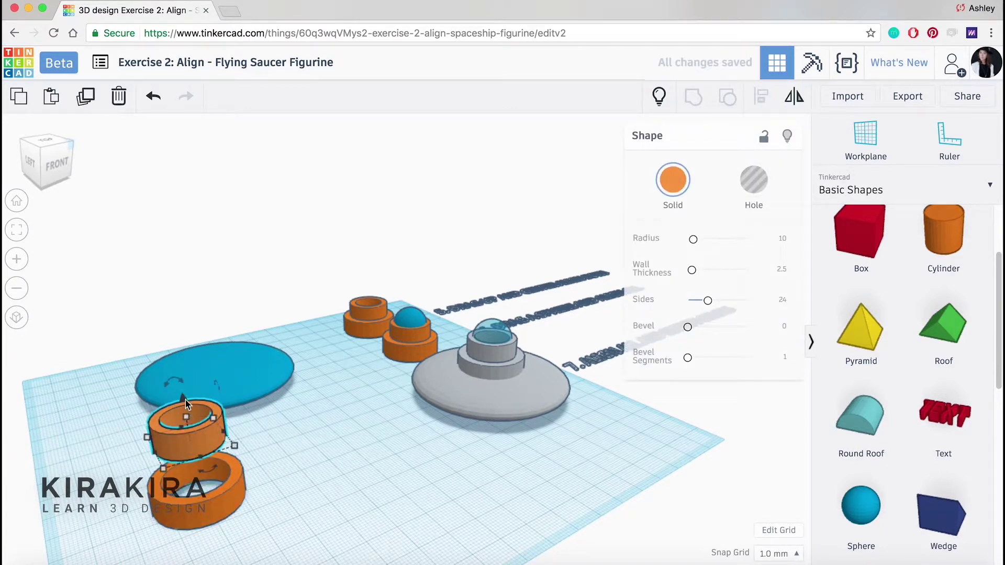
drag(186, 404, 194, 436)
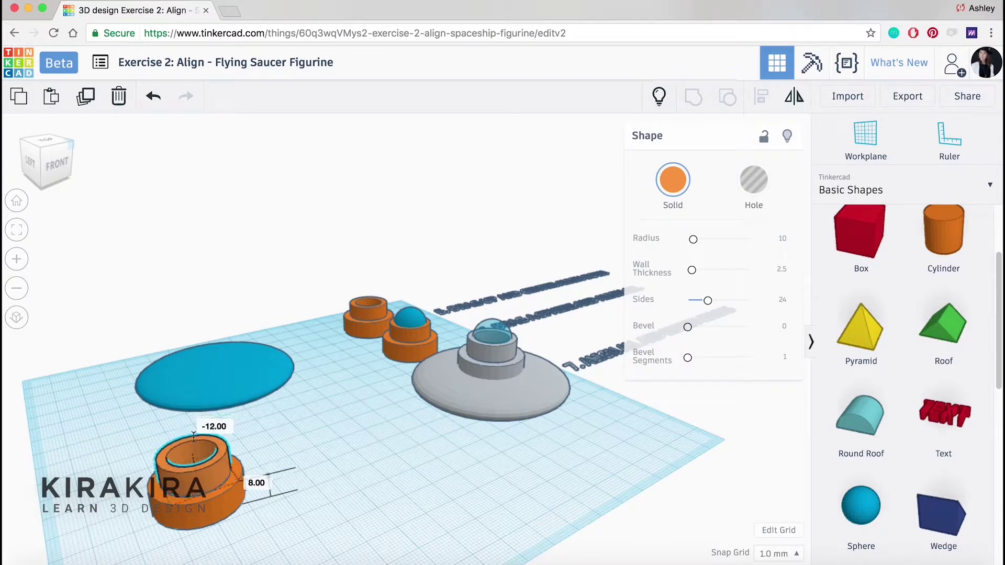
click(283, 445)
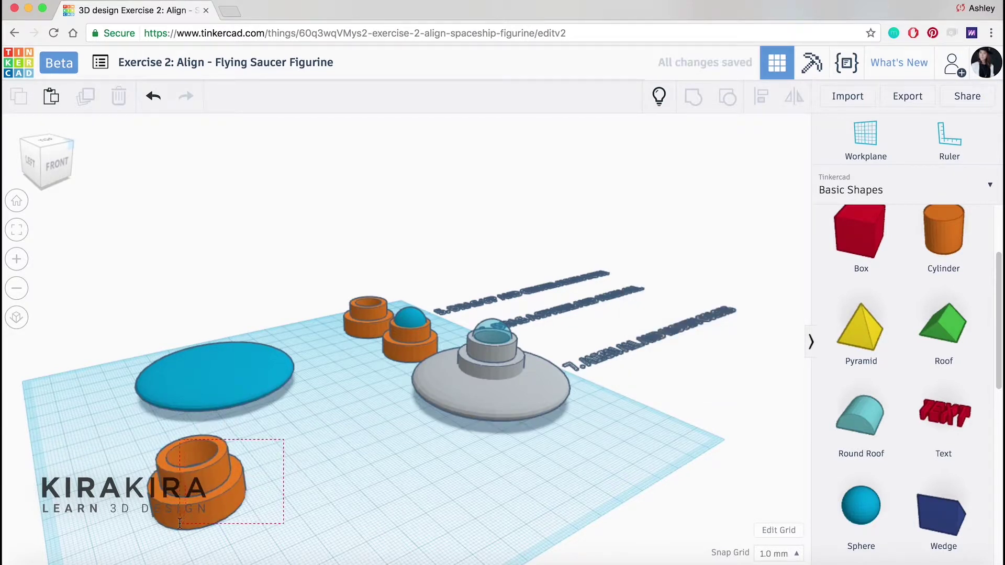
Color both stacked tubes gray.
drag(179, 524, 179, 527)
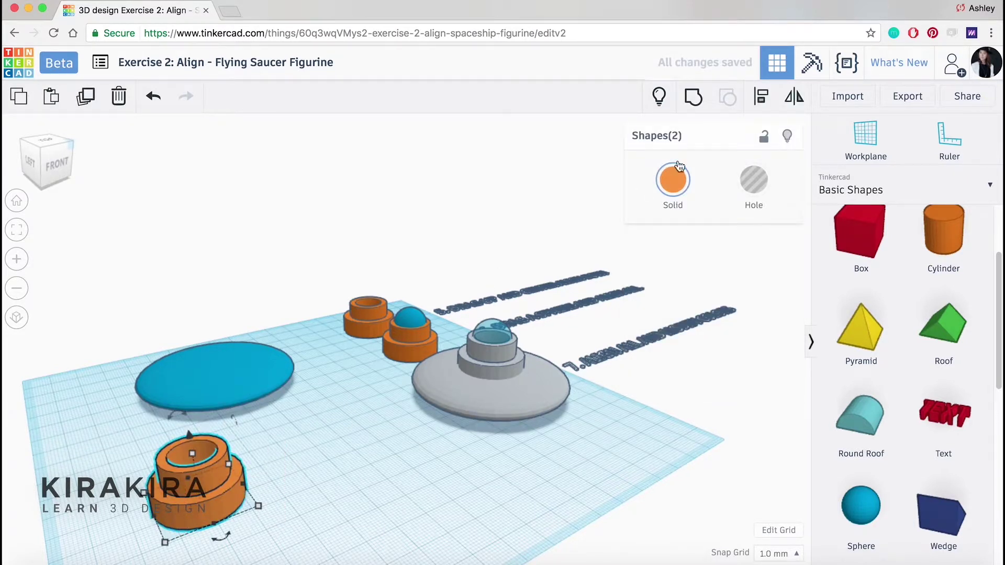
click(675, 187)
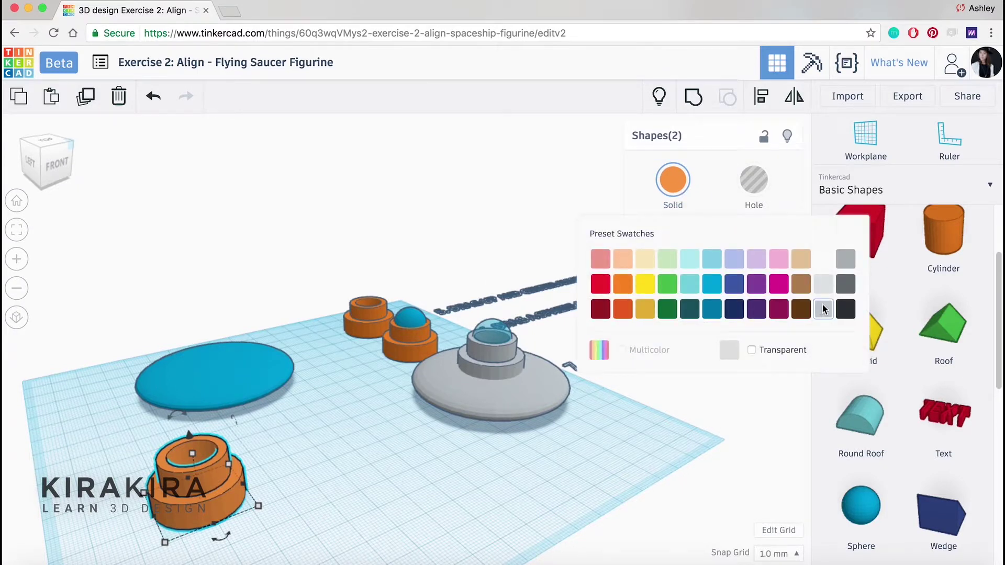
click(823, 309)
mouse_move(341, 438)
right_down()
mouse_move(196, 467)
mouse_move(214, 467)
right_up()
click(213, 467)
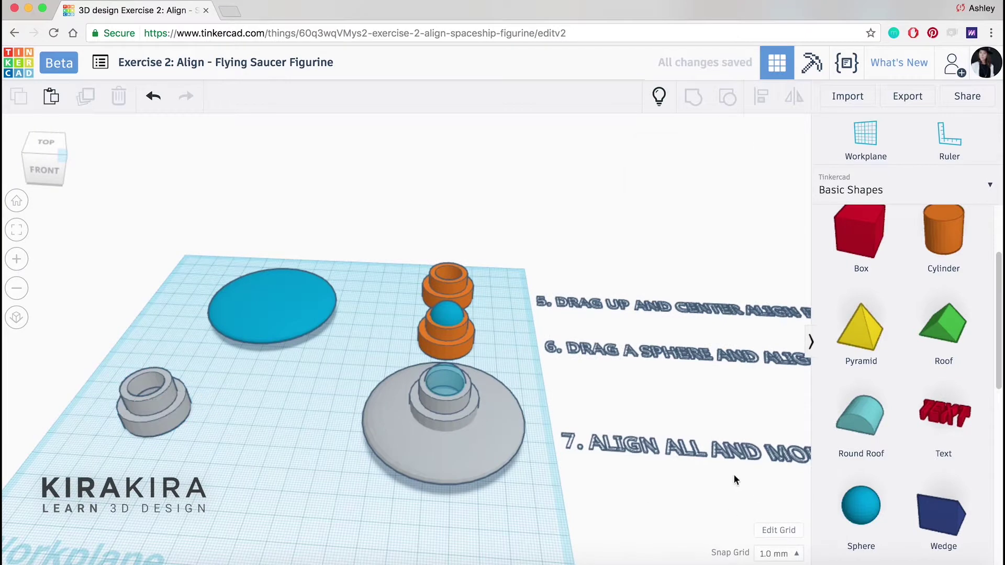
Check the example dome's size and place a new sphere beside the gray tubes.
click(458, 319)
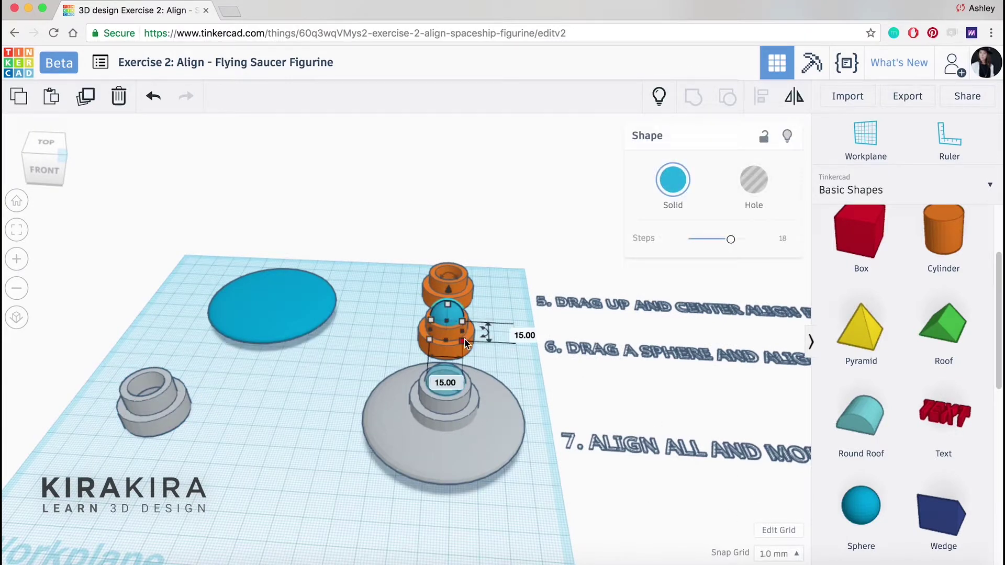
click(258, 450)
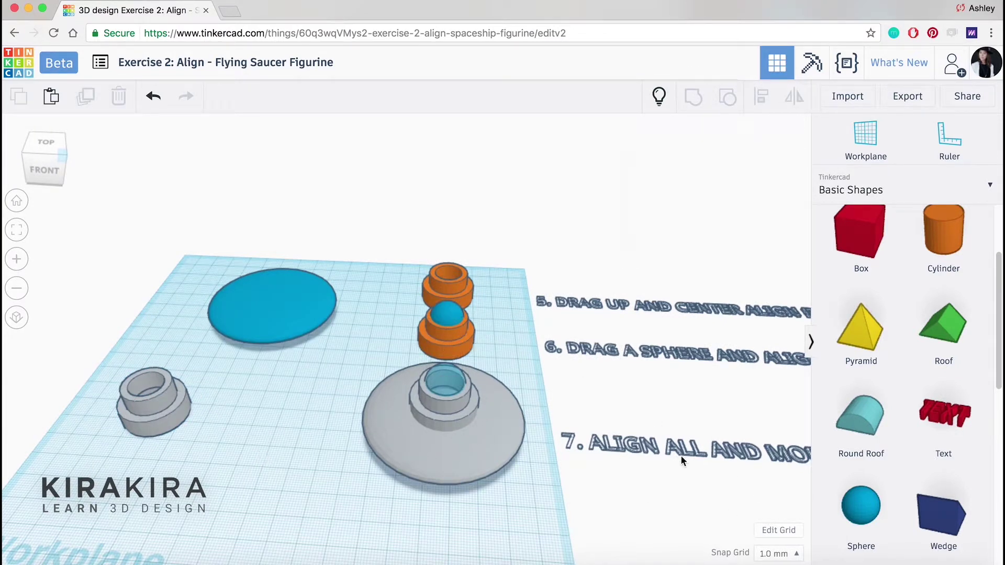
drag(876, 504, 383, 466)
drag(232, 454, 243, 448)
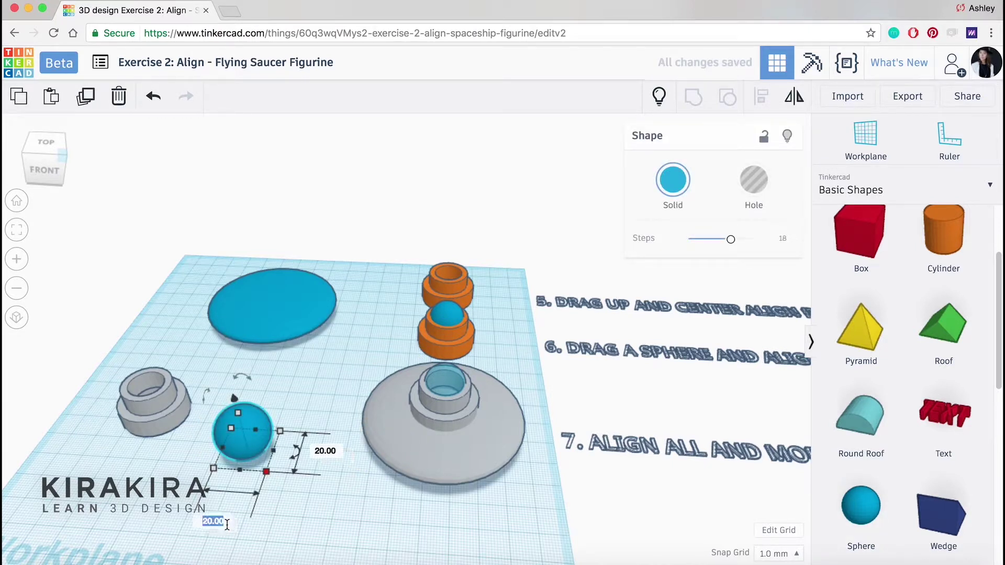
Resize the new sphere to 15 x 15 x 15 mm.
click(315, 453)
key(Return)
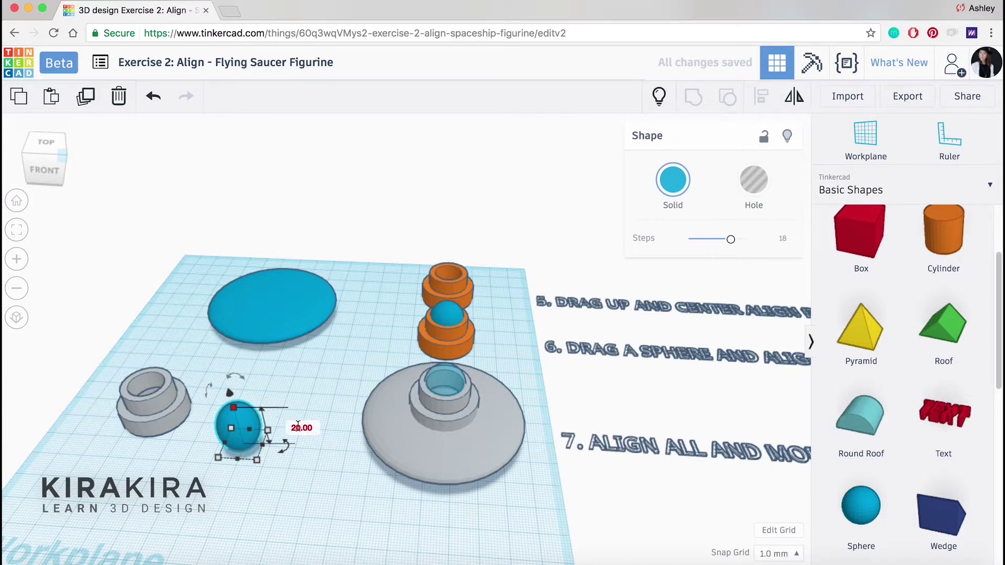
text(18)
key(Return)
click(288, 463)
click(243, 443)
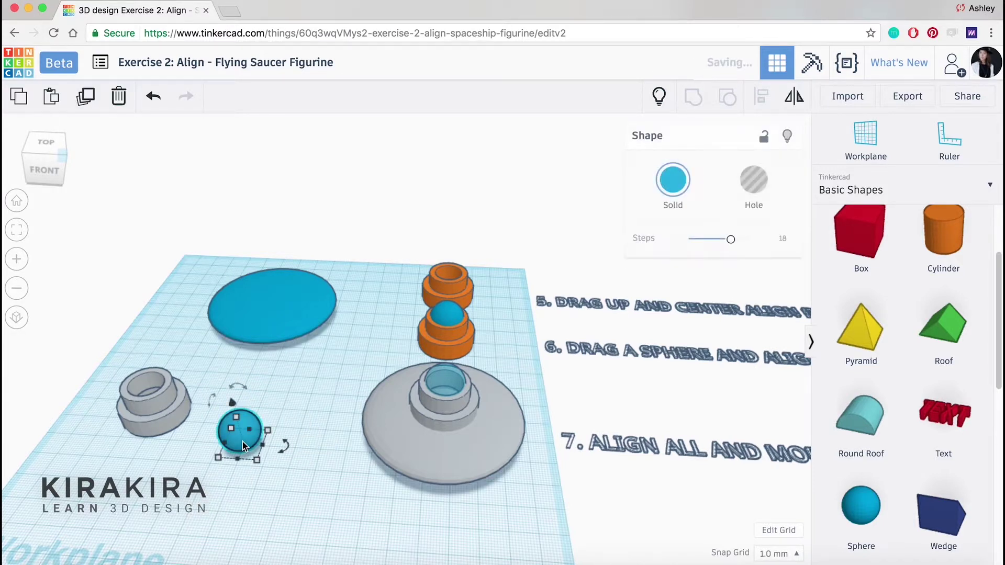
click(671, 179)
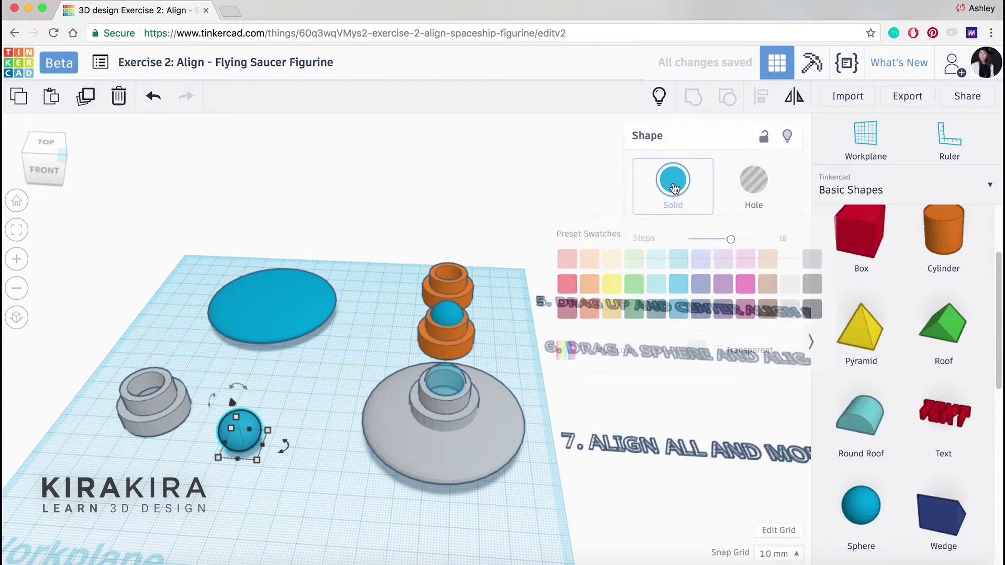
Make the sphere transparent and raise it onto the gray tube stack as the dome.
click(675, 191)
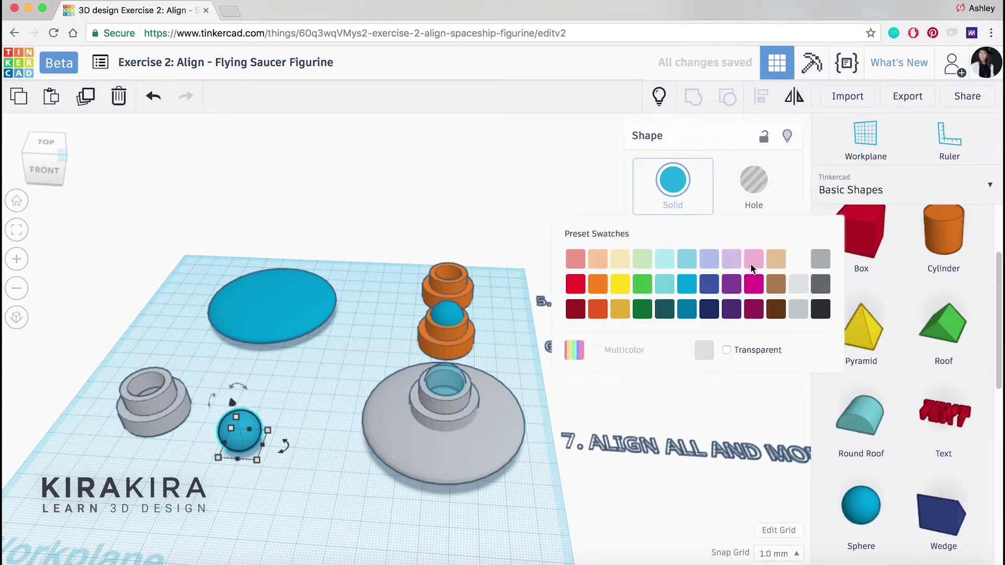
mouse_move(239, 434)
mouse_down()
mouse_move(146, 381)
mouse_move(139, 347)
mouse_up()
right_drag(195, 398, 305, 417)
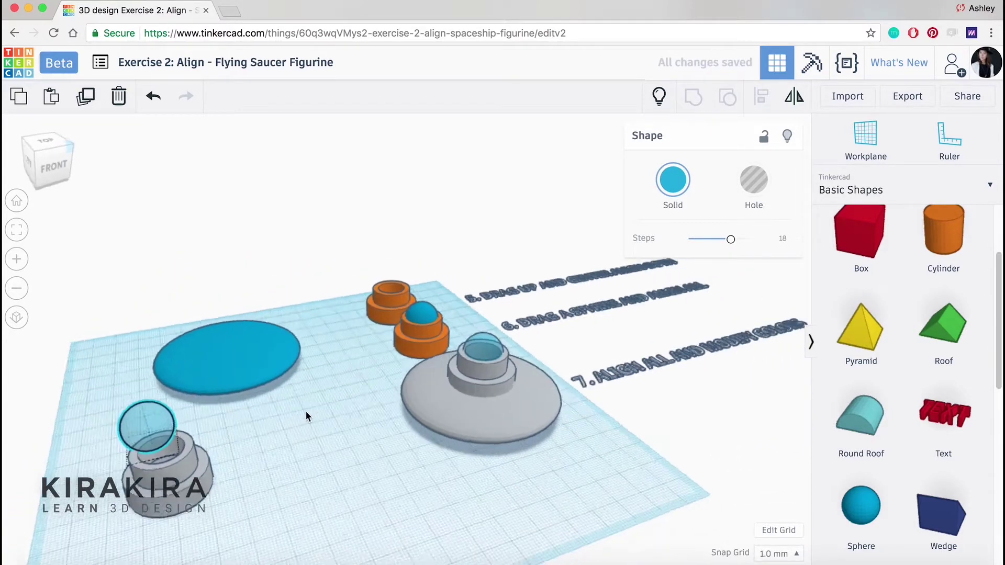
Center-align the translucent sphere with the two grey tubes.
click(307, 410)
drag(150, 550, 151, 550)
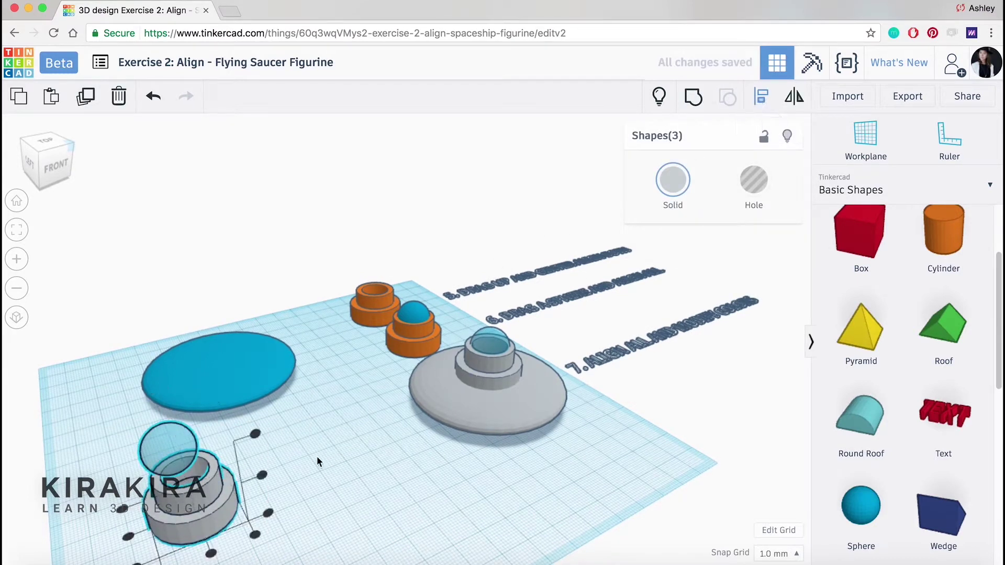
click(126, 541)
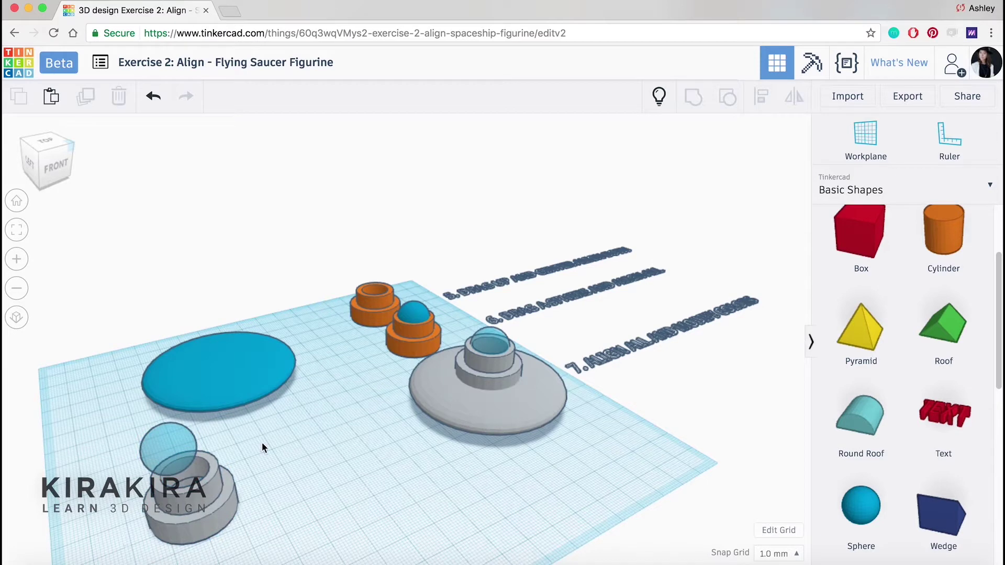
drag(149, 549, 150, 547)
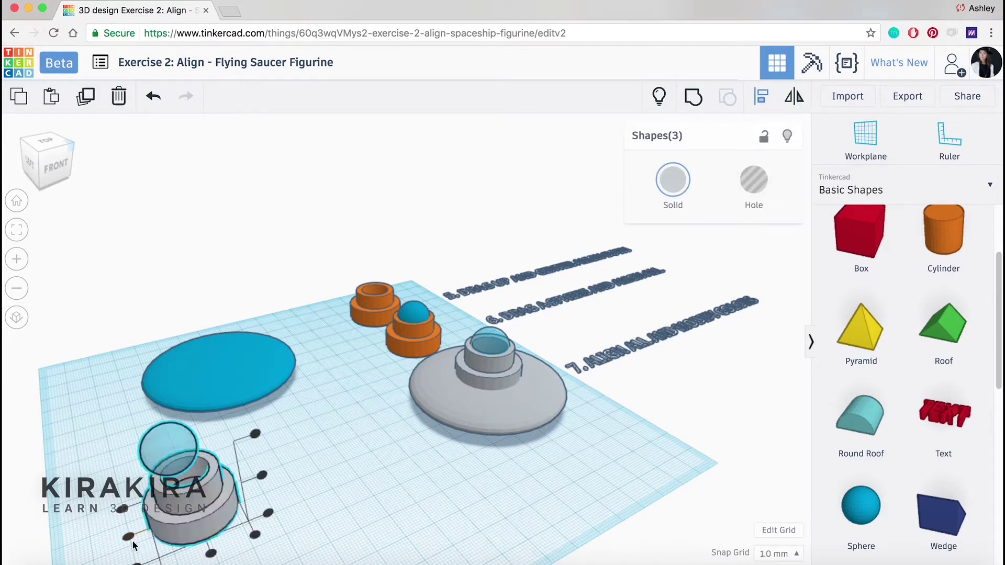
click(129, 538)
click(211, 557)
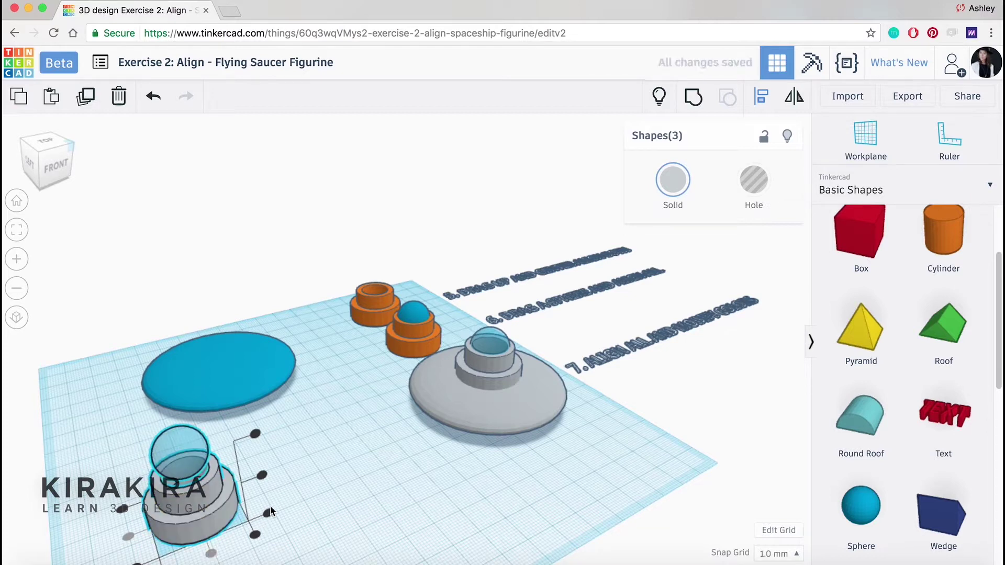
Lower the sphere 6 mm so it sinks into the top tube.
click(203, 473)
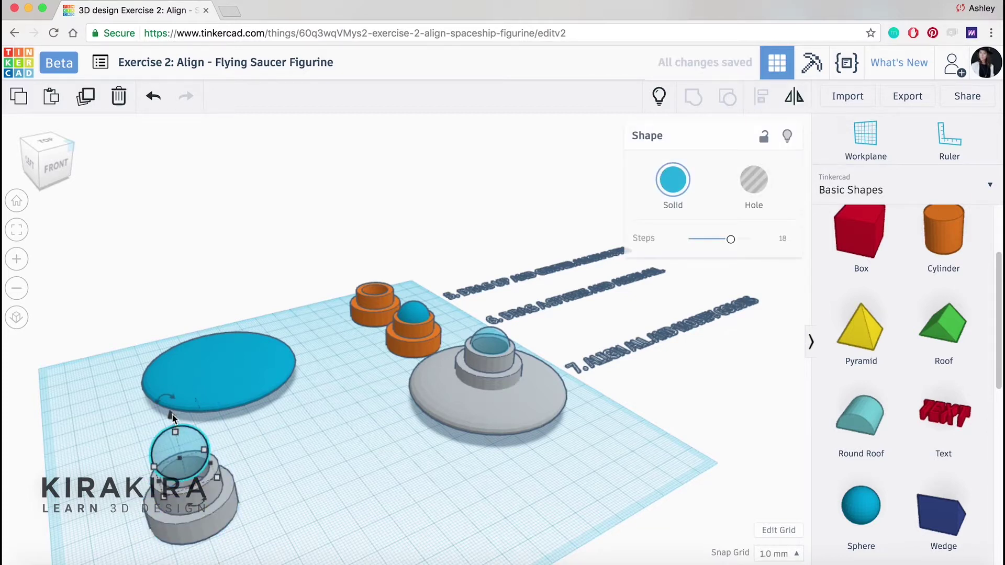
drag(171, 417, 178, 435)
mouse_move(290, 476)
right_down()
mouse_move(175, 460)
mouse_move(188, 463)
right_up()
click(175, 460)
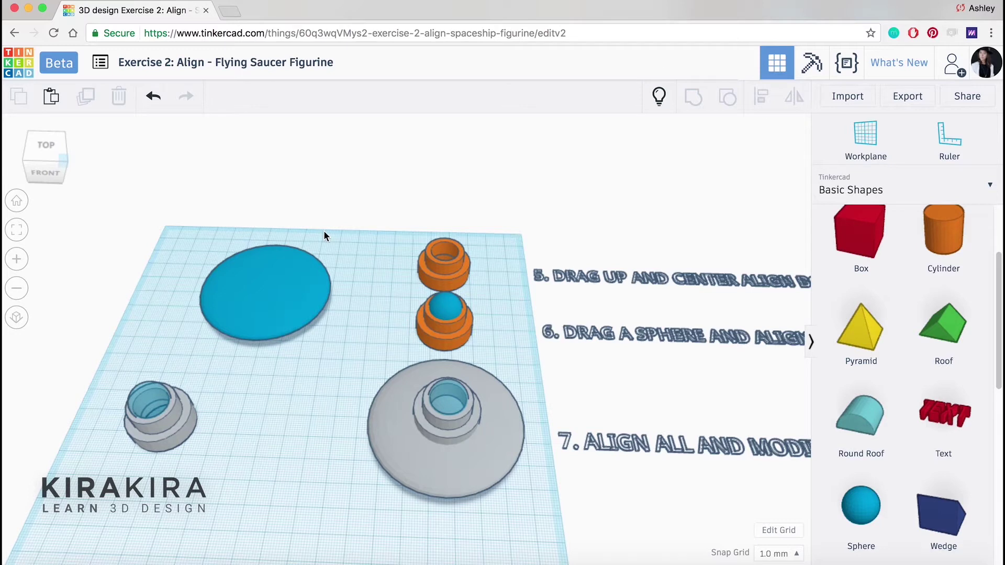
Shrink the tube-and-dome cockpit slightly, place it on the blue disc, and select both.
drag(123, 453, 123, 453)
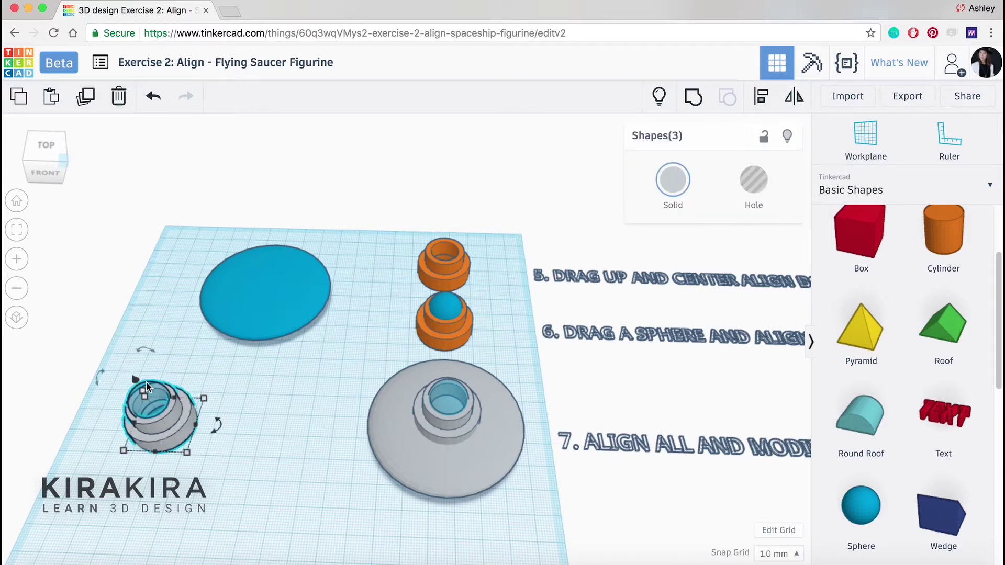
mouse_move(135, 383)
right_down()
mouse_move(150, 371)
mouse_move(138, 390)
right_up()
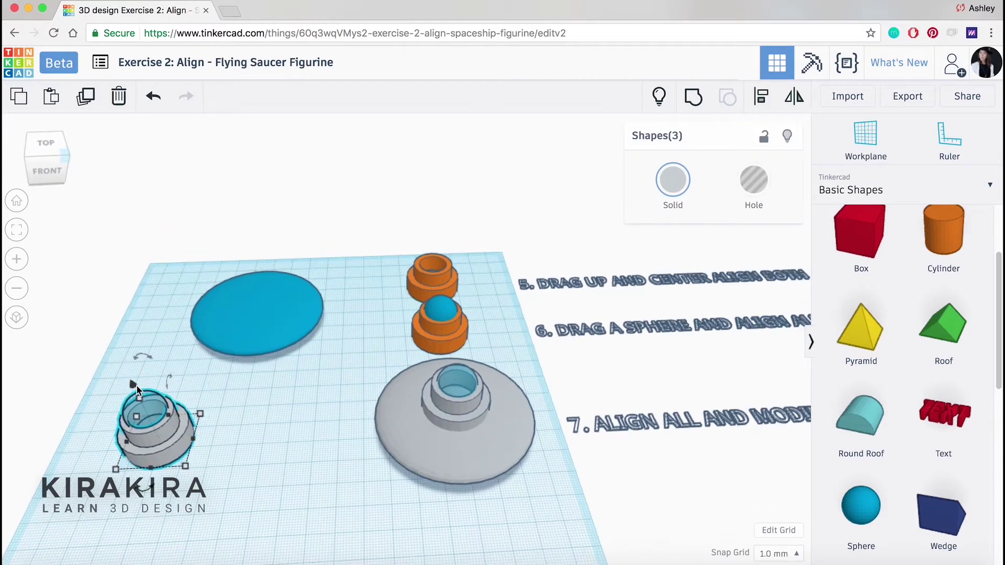
mouse_move(134, 387)
mouse_down()
mouse_move(125, 407)
mouse_move(244, 306)
mouse_up()
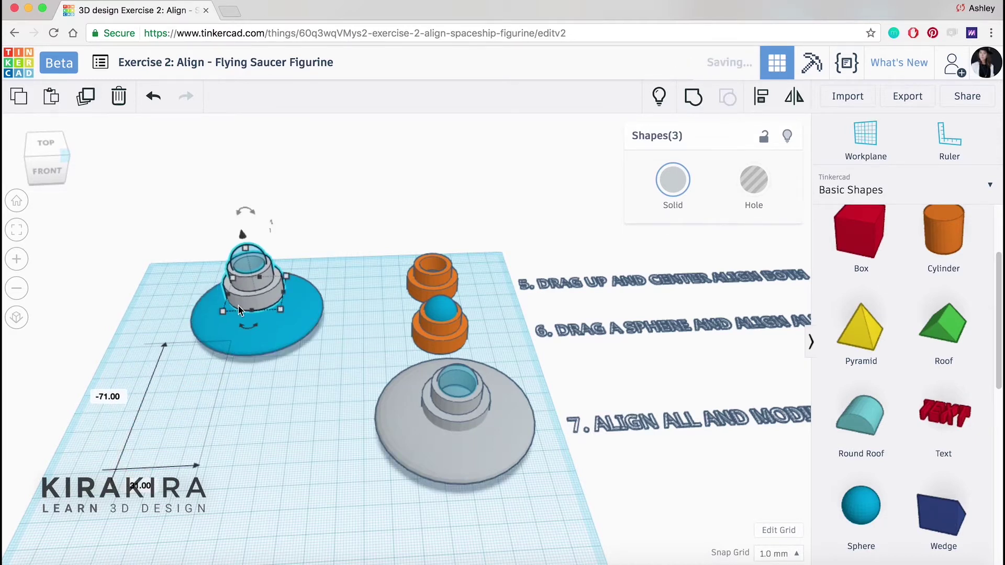
mouse_move(171, 387)
right_down()
mouse_move(265, 391)
mouse_move(284, 298)
right_up()
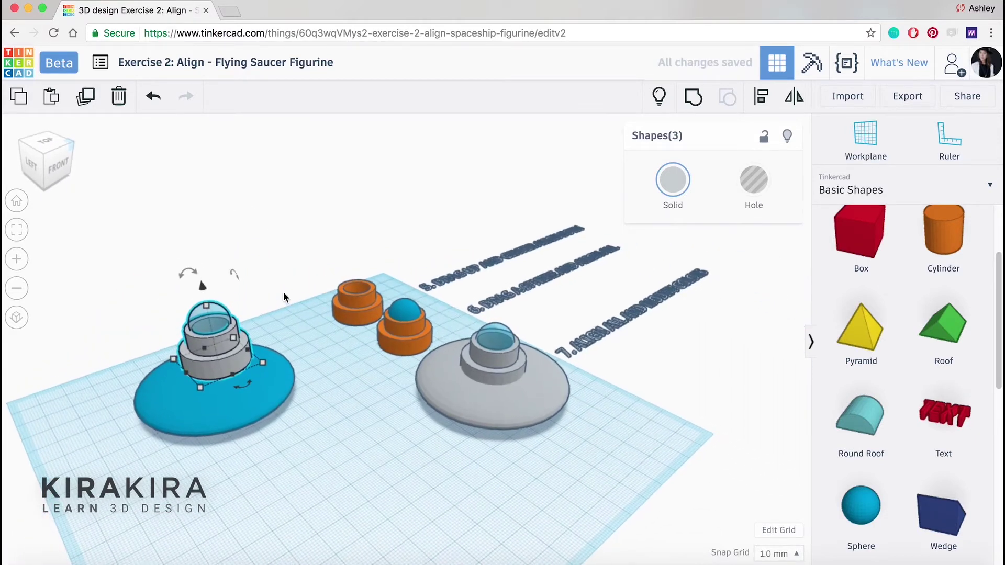
shift+click(180, 434)
click(762, 97)
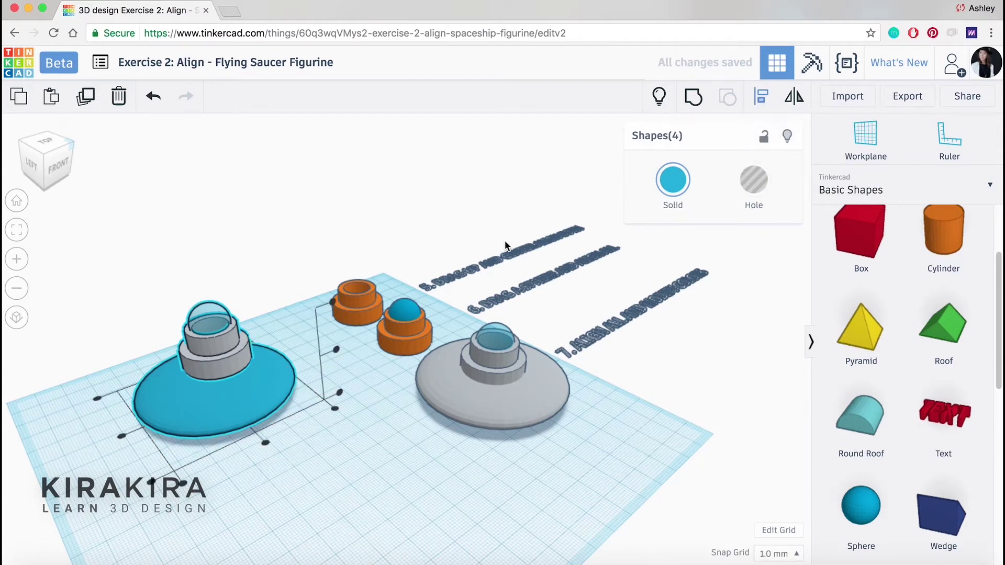
Center the cockpit on the saucer disc along both axes and sink it into the saucer.
click(267, 443)
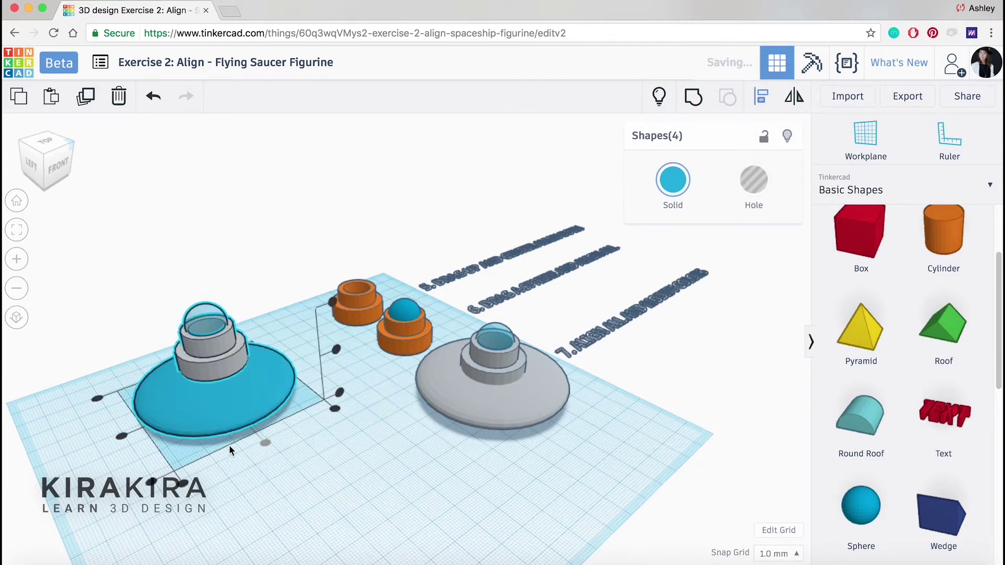
click(119, 437)
click(105, 464)
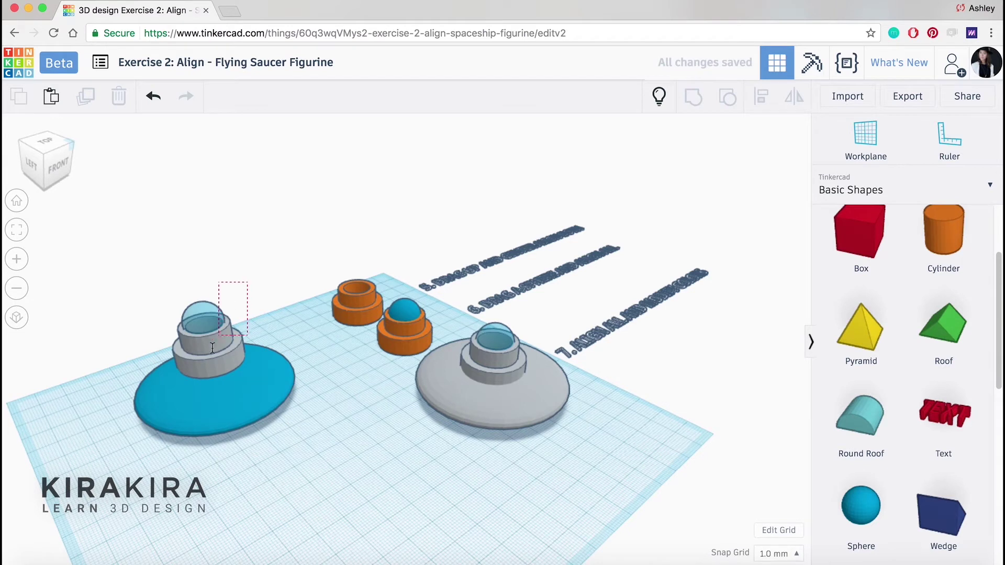
drag(209, 344, 210, 344)
drag(198, 284, 207, 299)
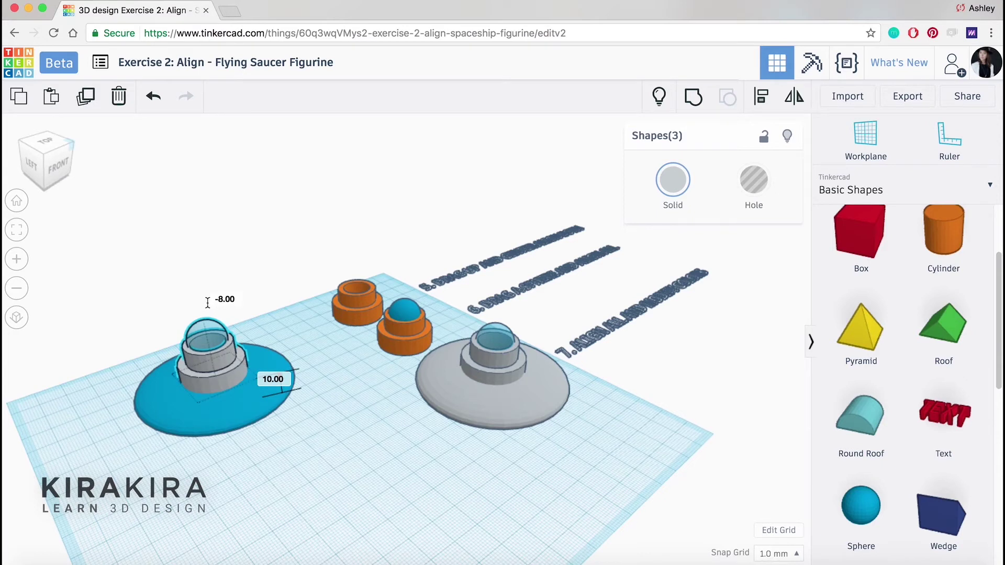
click(285, 471)
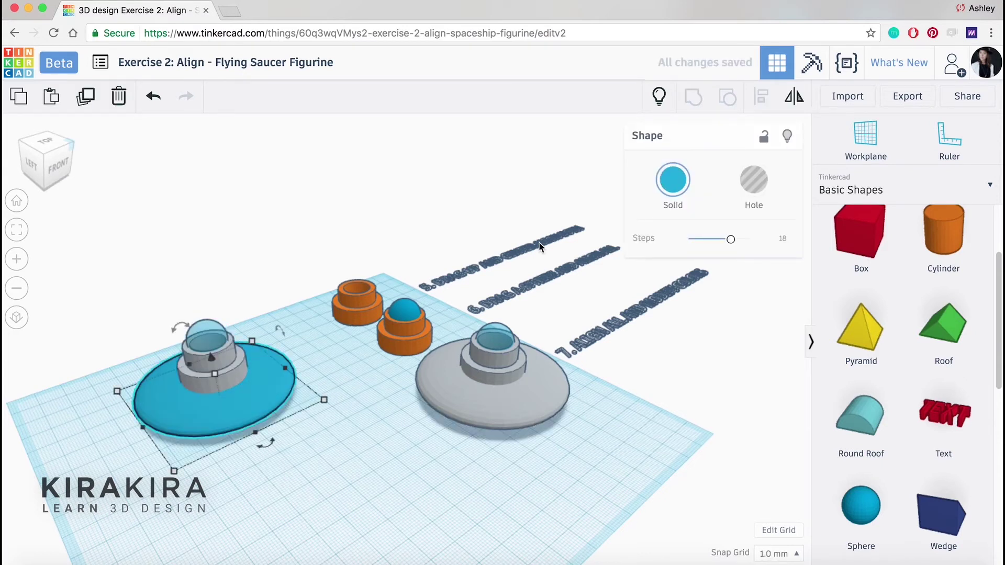
Recolor the saucer disc light grey and orbit to inspect the finished figurine.
click(673, 180)
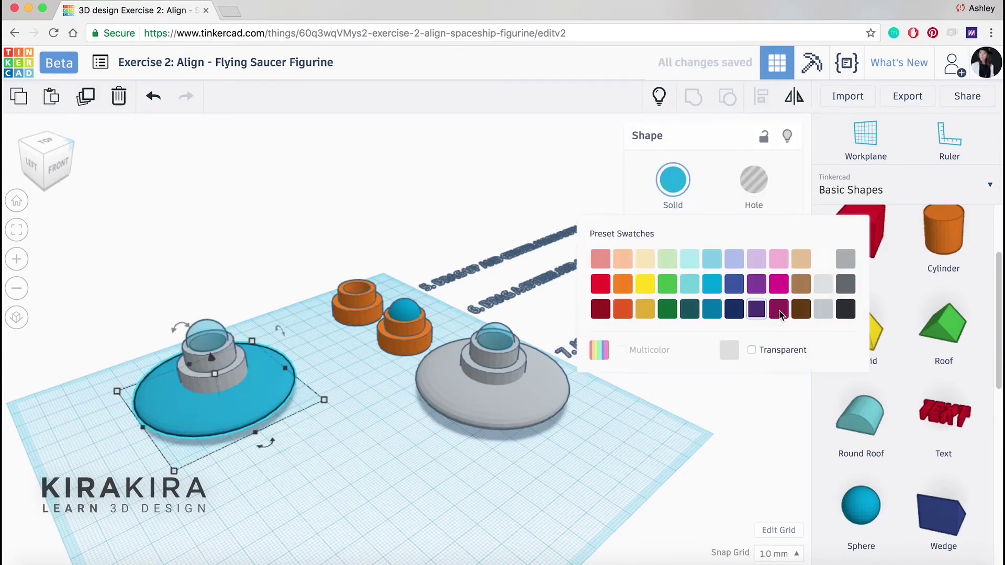
click(821, 317)
mouse_move(386, 456)
right_down()
mouse_move(310, 469)
mouse_move(295, 505)
right_up()
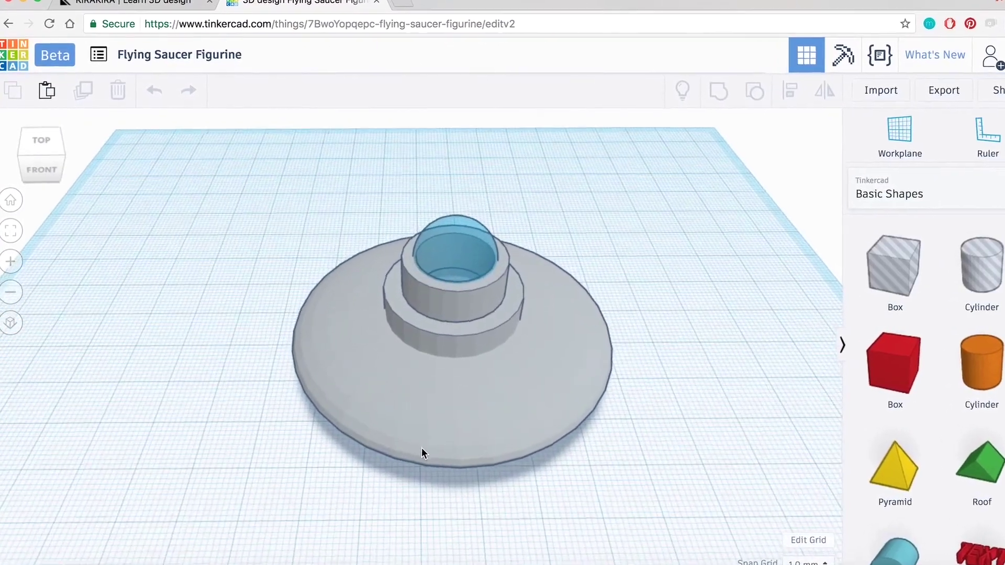
mouse_move(422, 447)
right_down()
mouse_move(561, 426)
mouse_move(639, 441)
mouse_move(387, 382)
right_up()
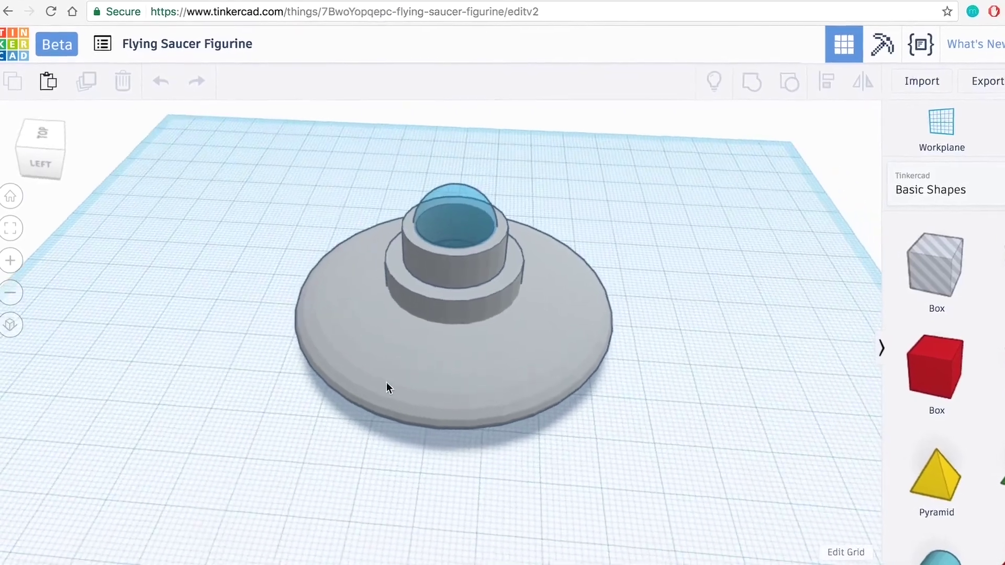